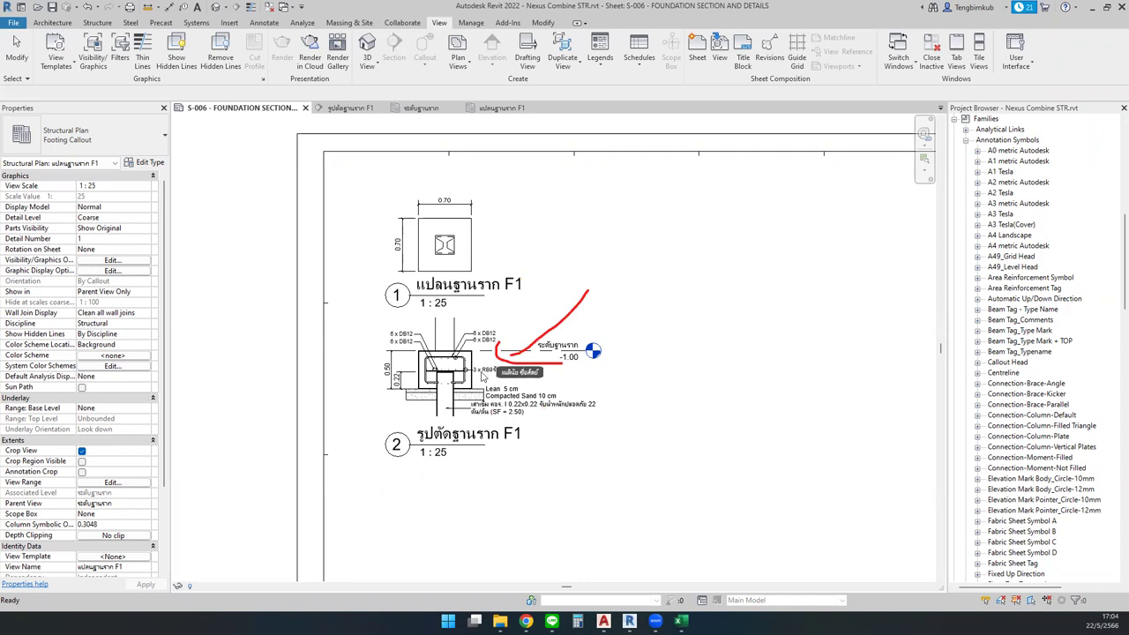
Step: Copy the M_View Title family name from the section viewport's type properties
key("Escape")
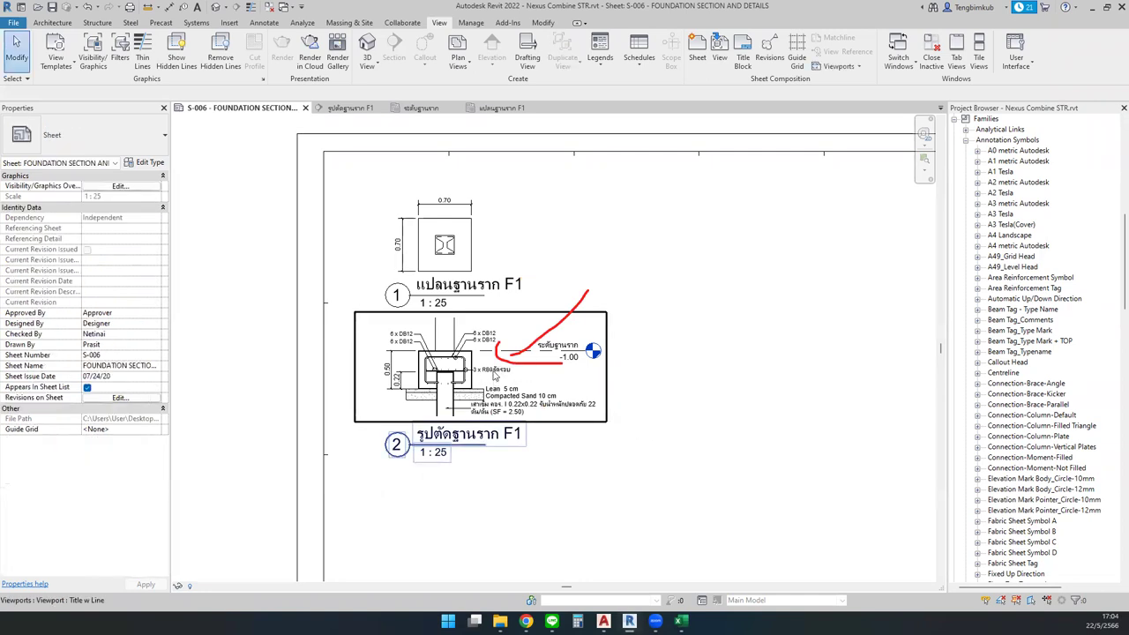
left_click(489, 382)
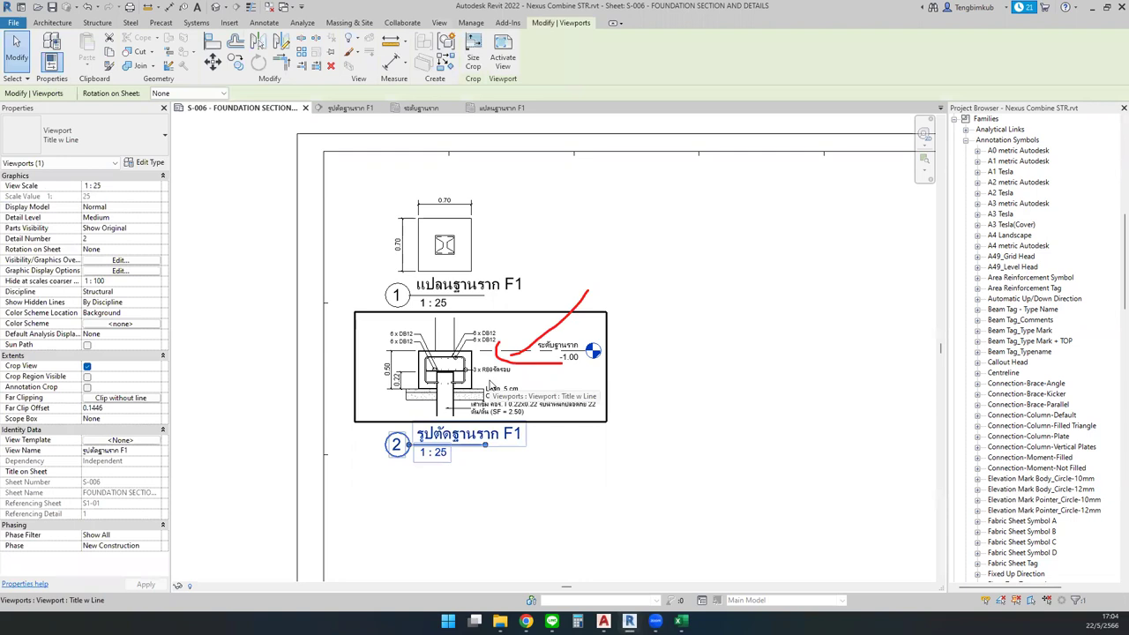
left_click(150, 163)
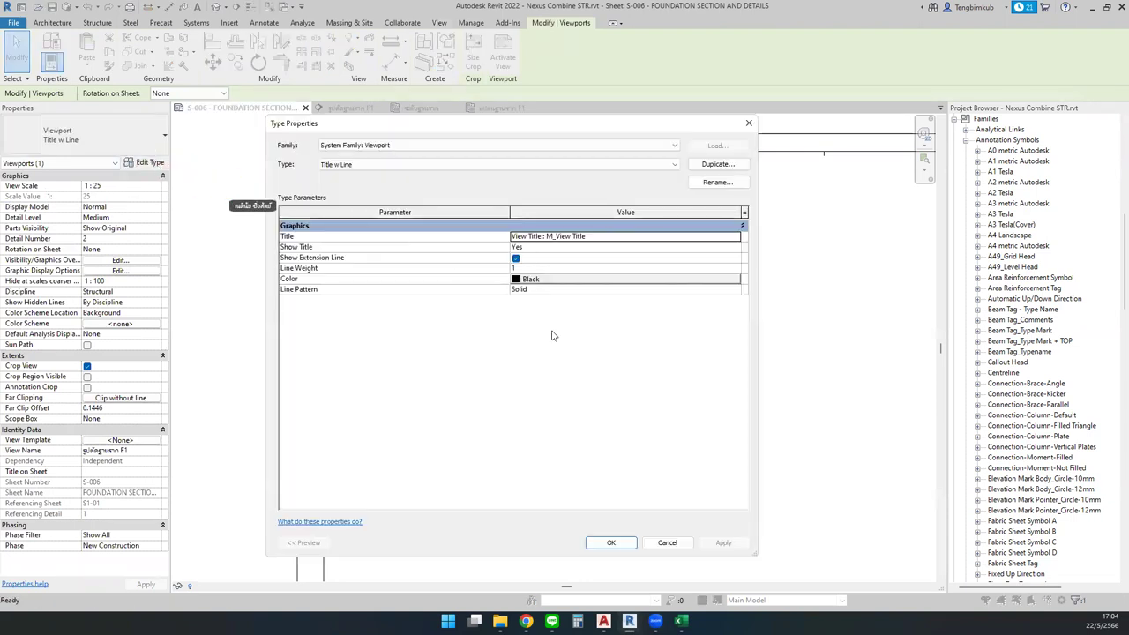
left_click(584, 238)
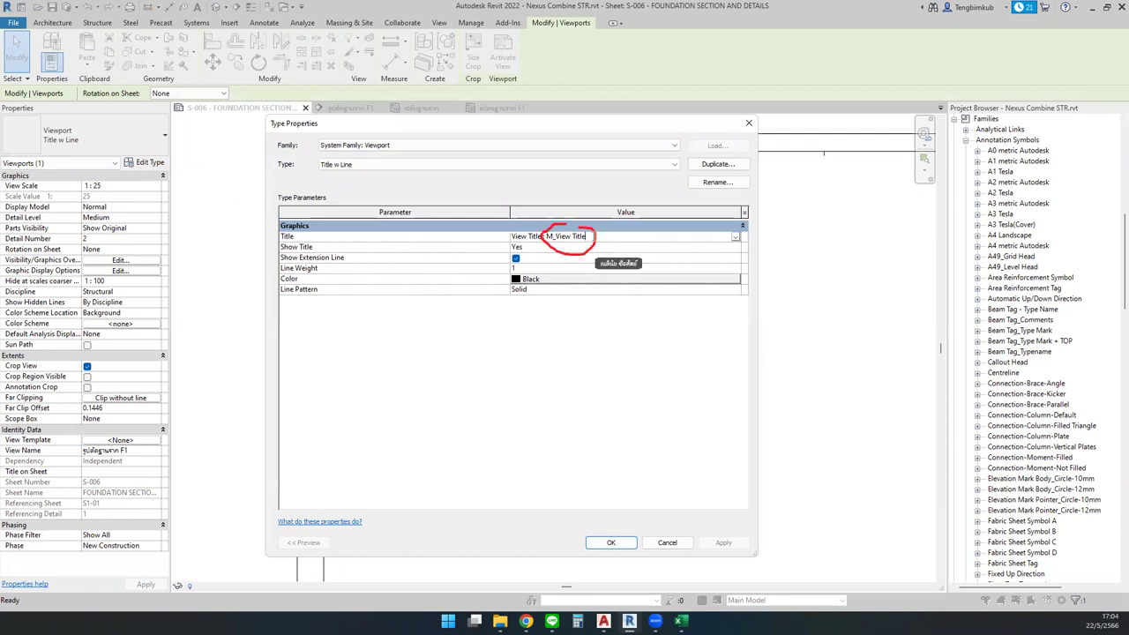
left_click_drag(557, 236, 548, 236)
key("ctrl+c")
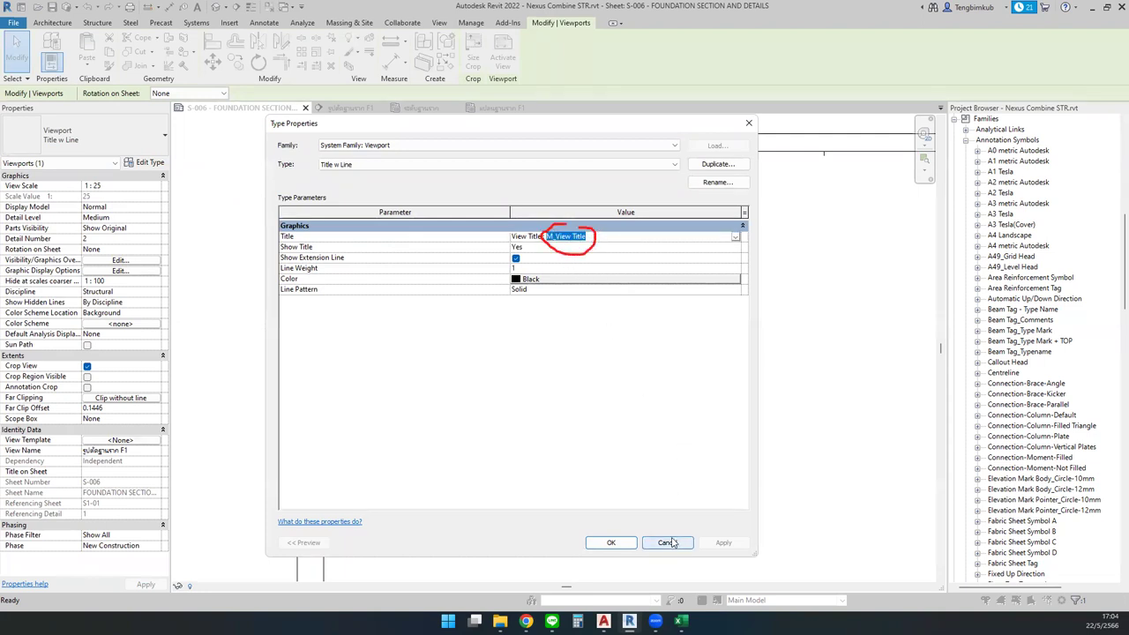
left_click(618, 544)
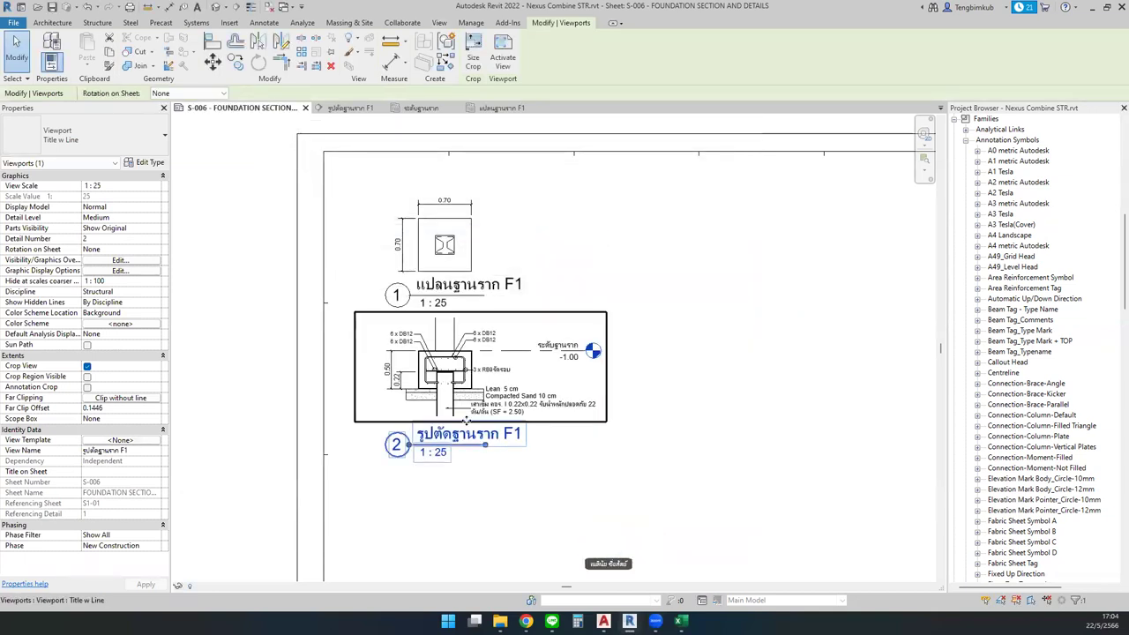
Step: Search the Project Browser for M_View Title and open the View Title family for editing
right_click(1075, 547)
left_click(1071, 552)
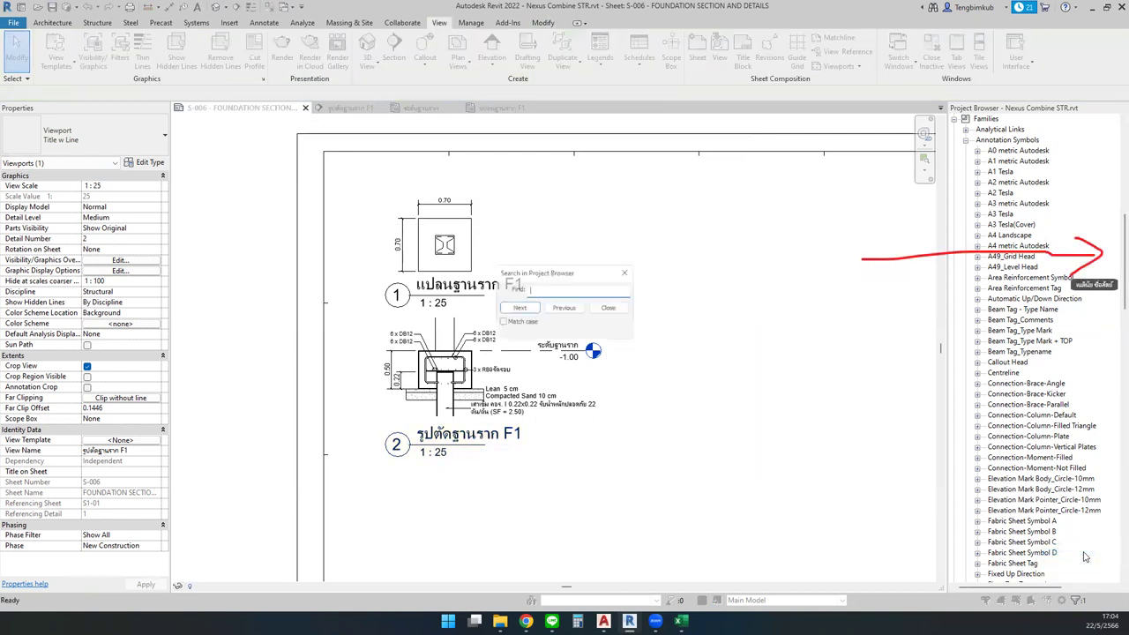
key("ctrl+v")
key("Return")
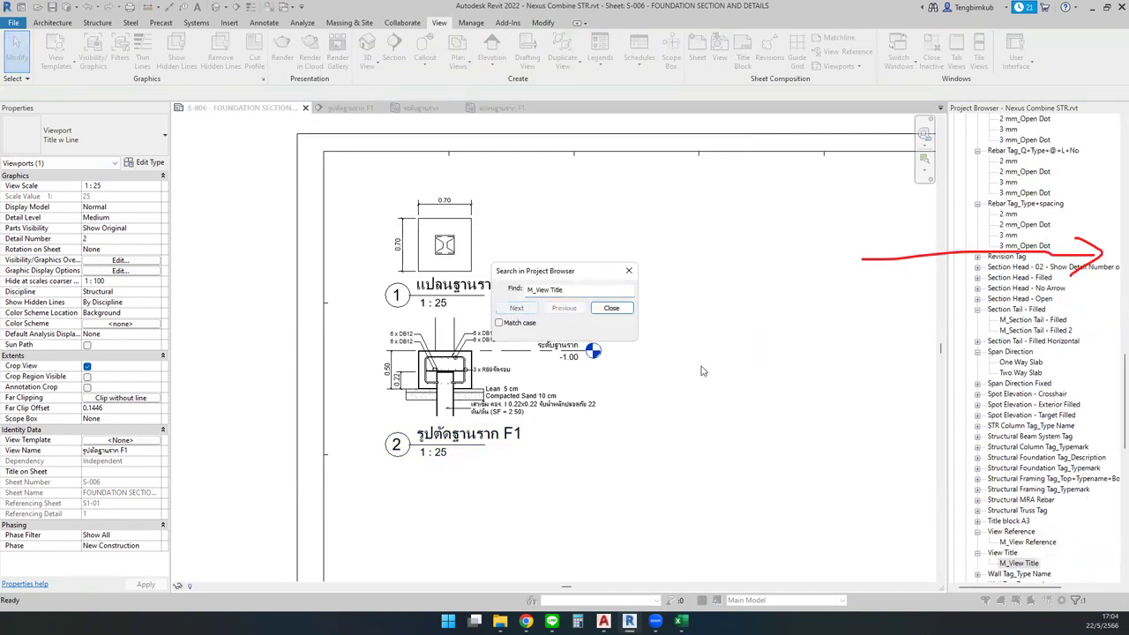
left_click(1020, 562)
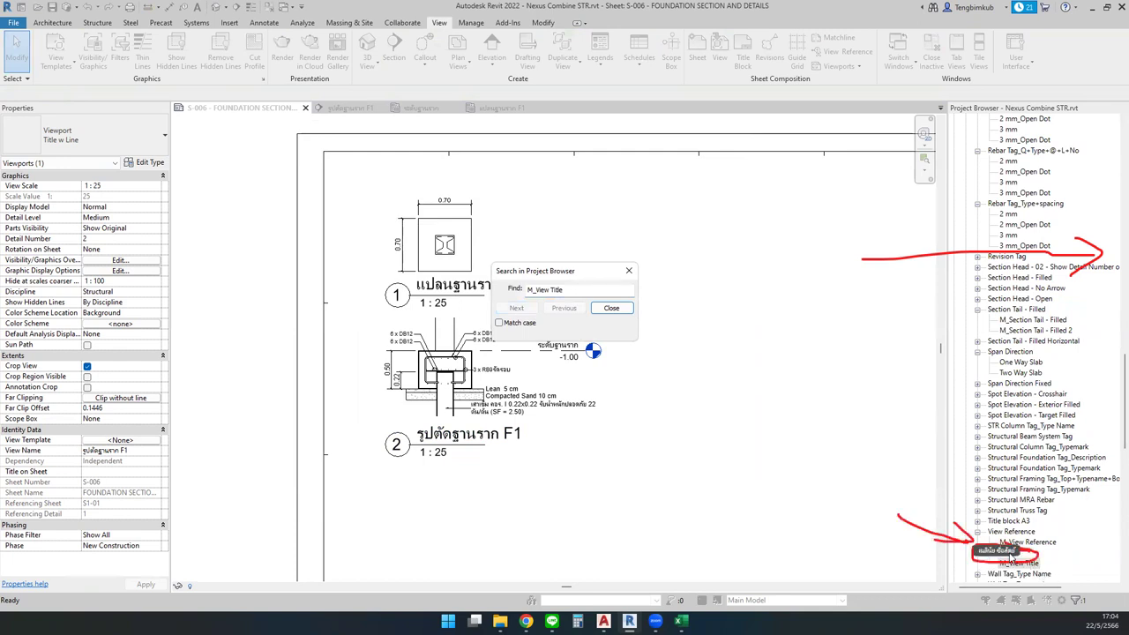
left_click(612, 307)
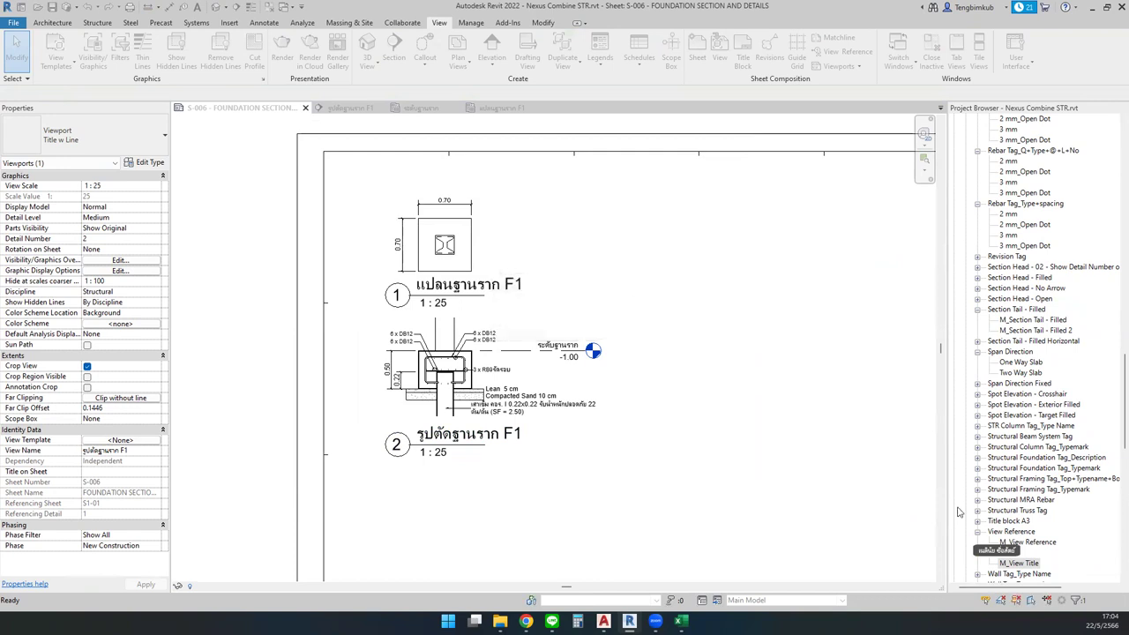
left_click(1006, 552)
right_click(1010, 553)
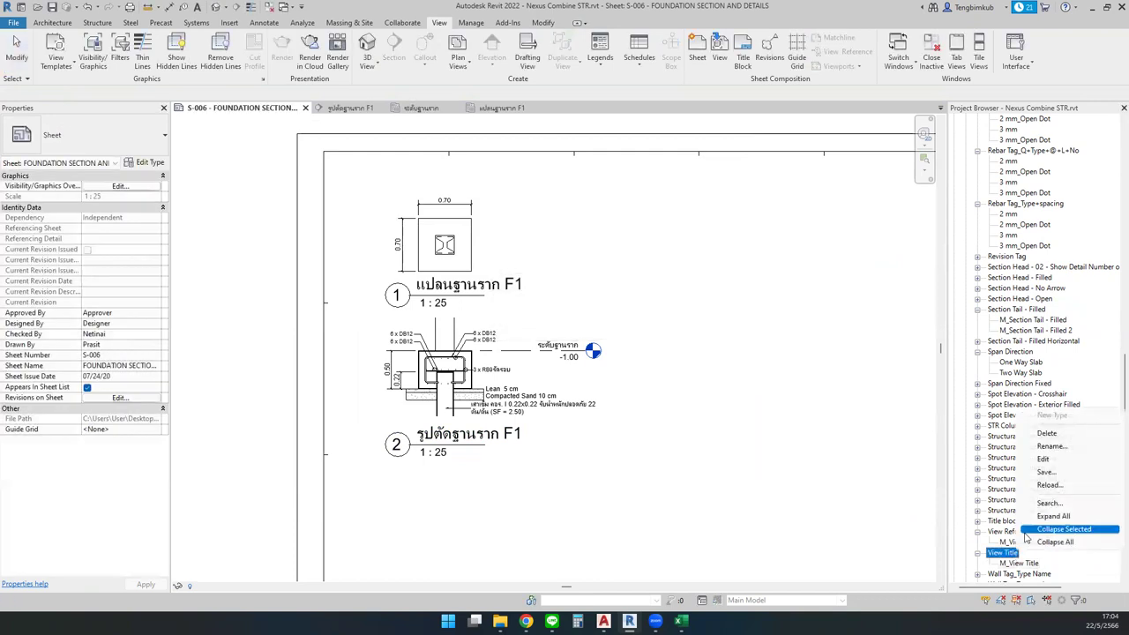
left_click(1043, 458)
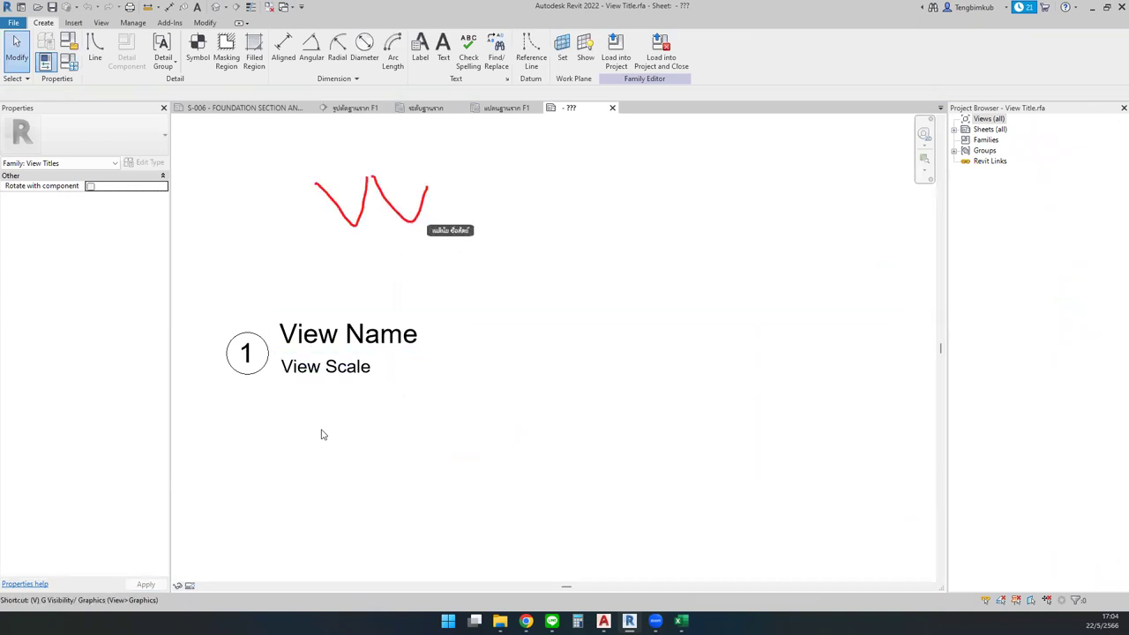
Step: Turn on Reference Planes under Annotation Categories in Visibility/Graphics (VG)
key("v")
key("v")
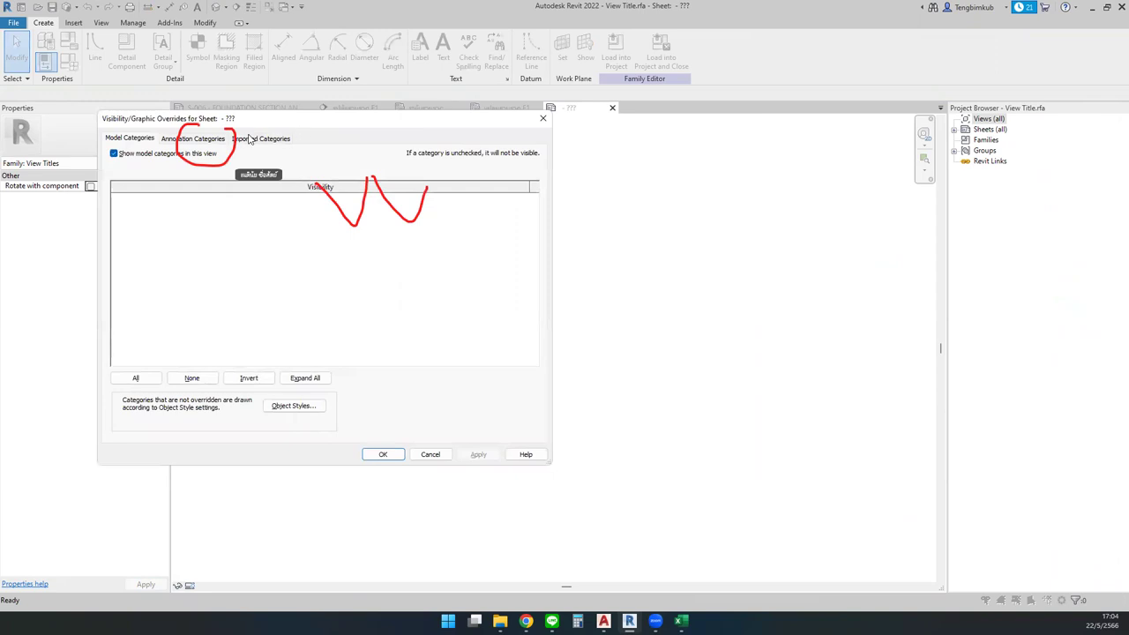
left_click(201, 139)
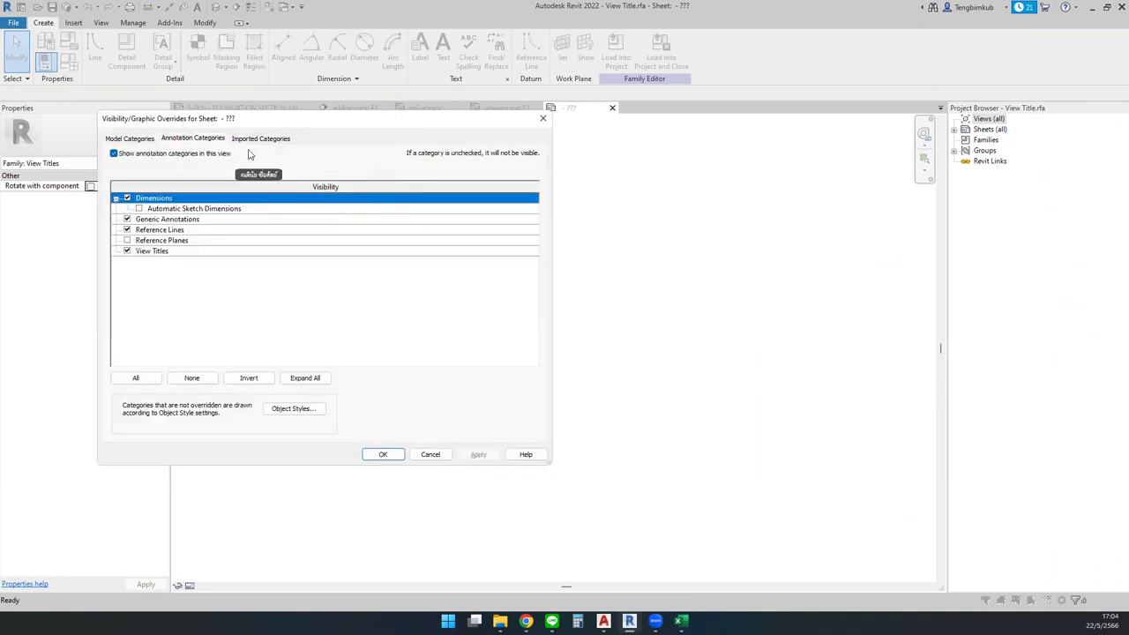
left_click_drag(146, 236, 148, 250)
left_click(127, 240)
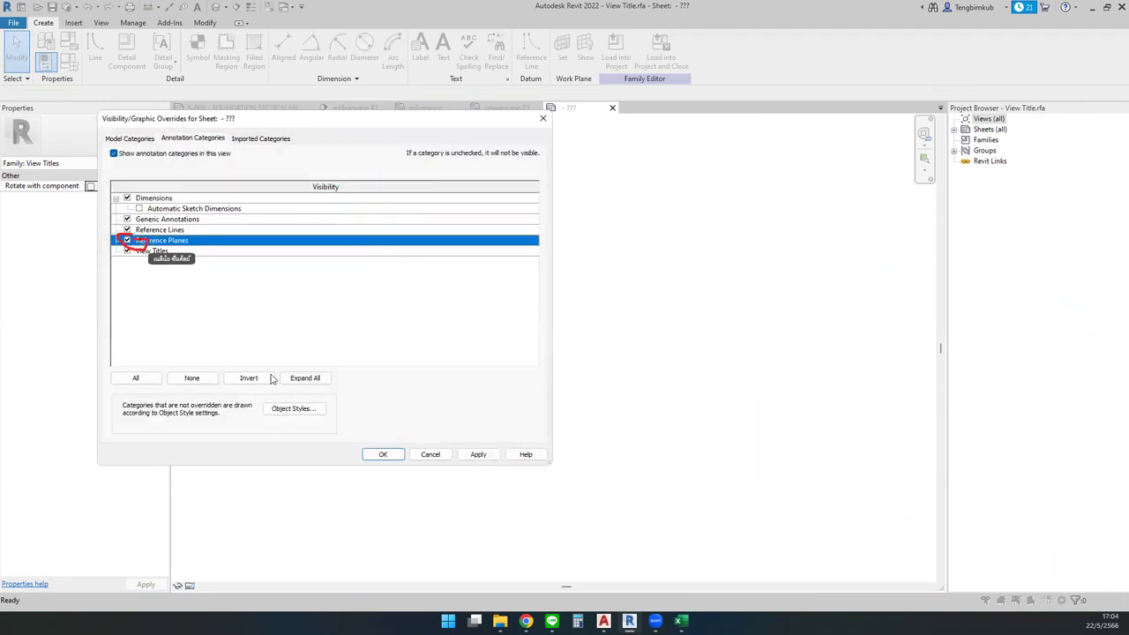
left_click(383, 454)
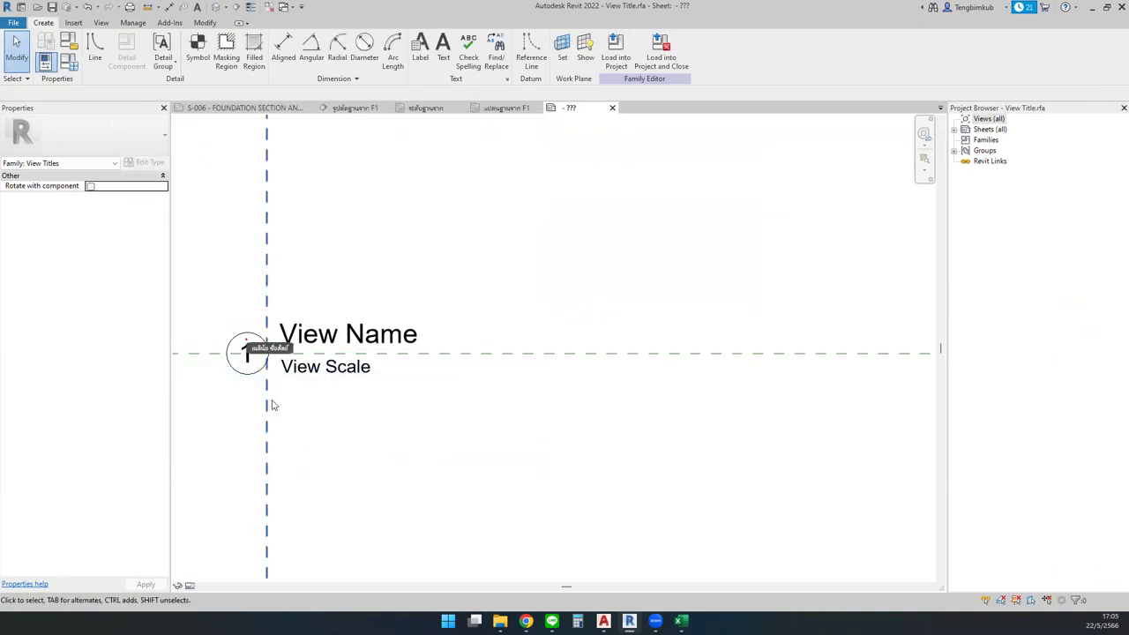
Step: Select the number label and duplicate its 6mm label type as 2.5mm
scroll(238, 353, "up", 2)
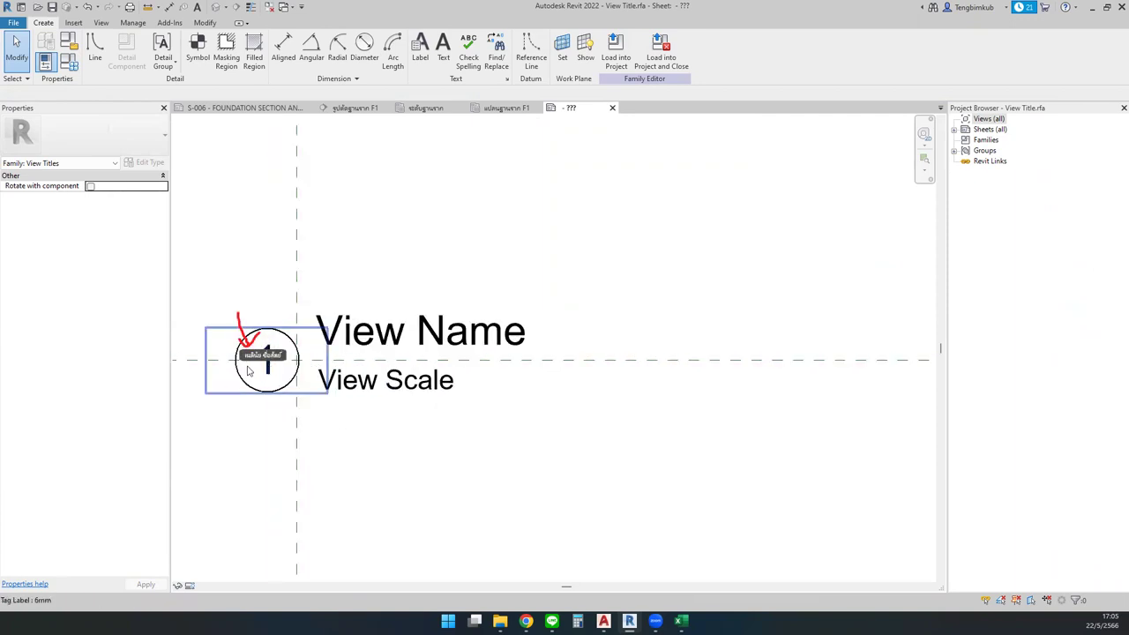
scroll(249, 372, "up", 1)
left_click(328, 373)
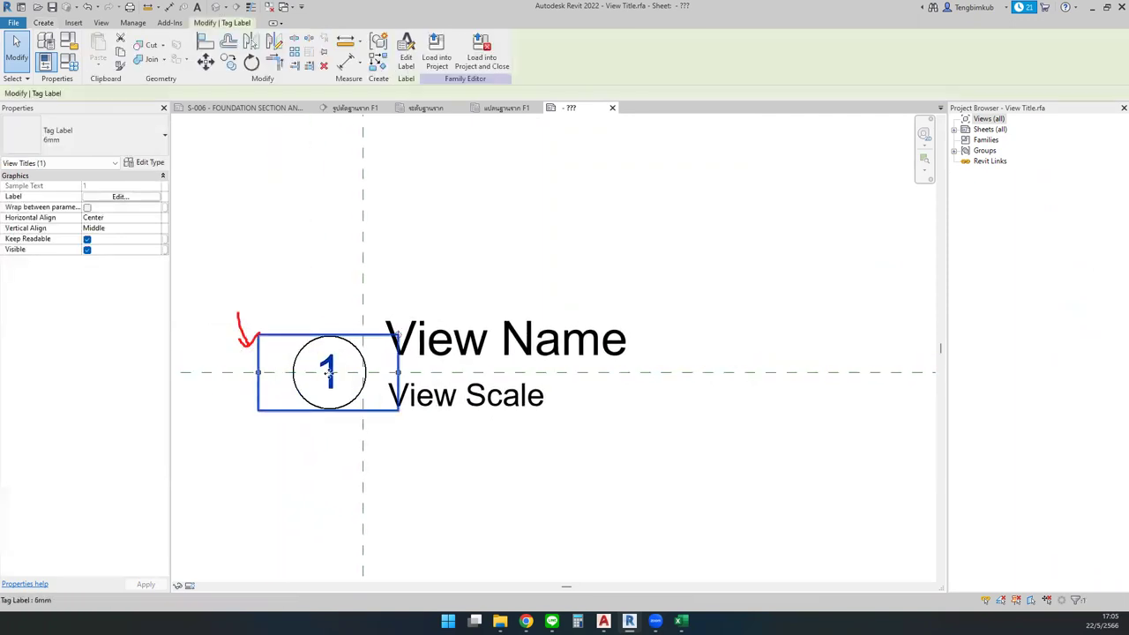
left_click(145, 147)
left_click(145, 147)
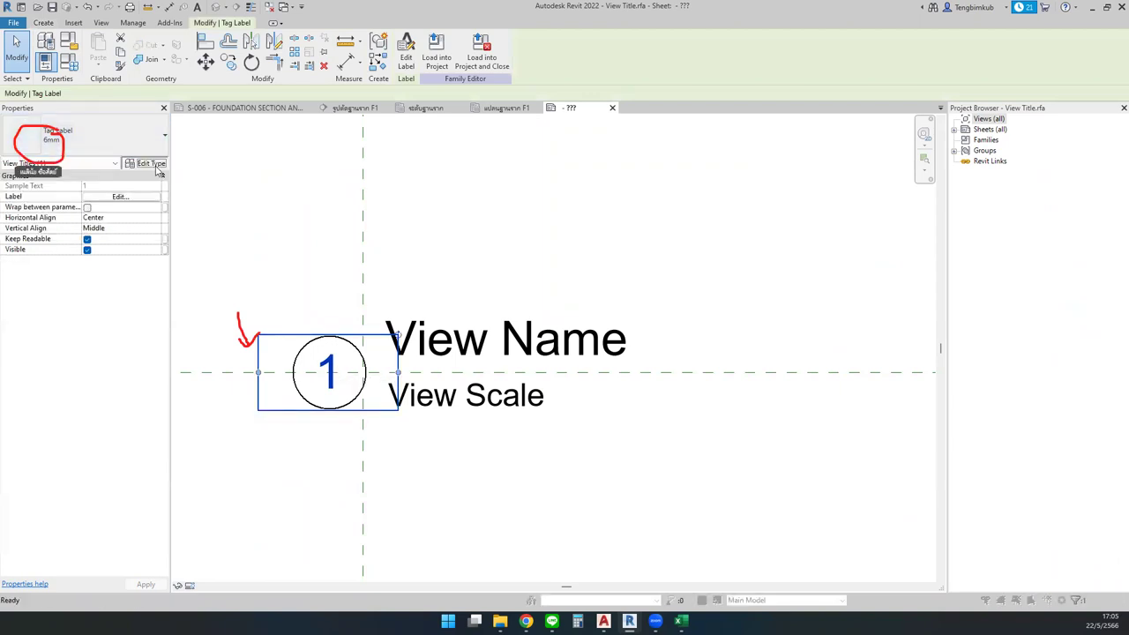
left_click(146, 162)
left_click(718, 165)
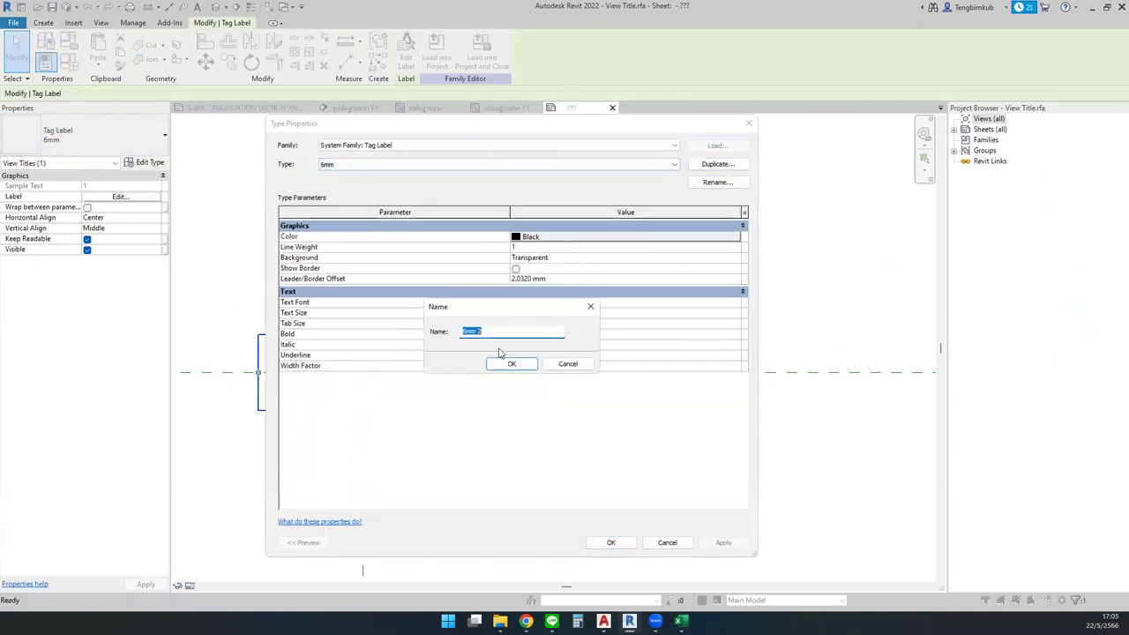
type("2.5mm")
key("Return")
Step: Set the 2.5mm type's text size to 2.5 mm and apply it to the label
left_click(578, 305)
left_click(575, 312)
type("2.")
key("Return")
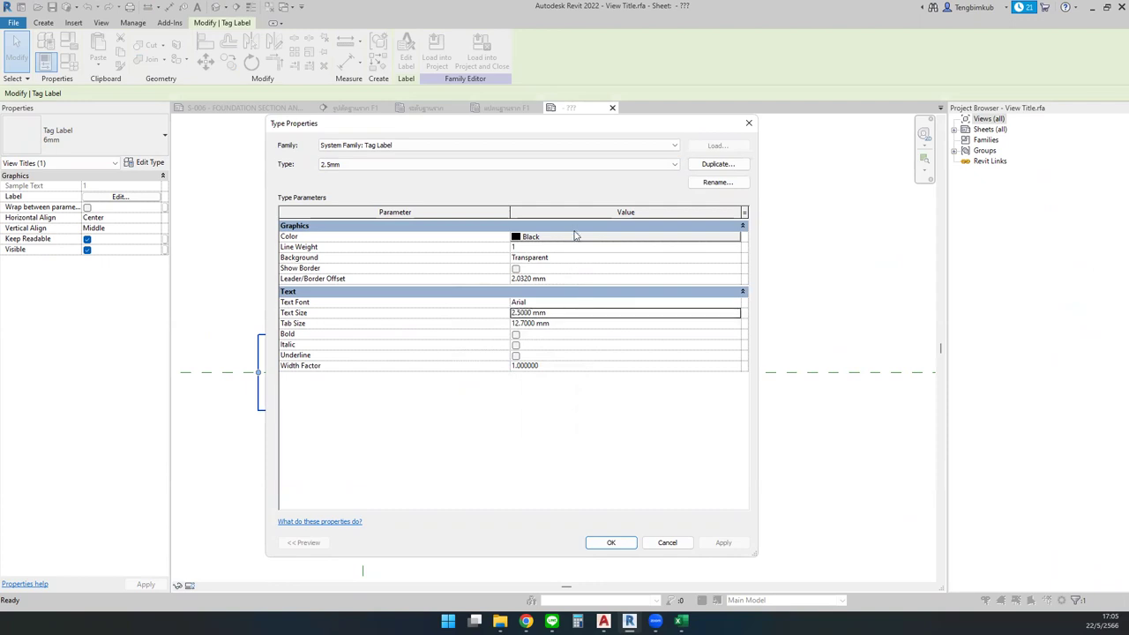
left_click(611, 542)
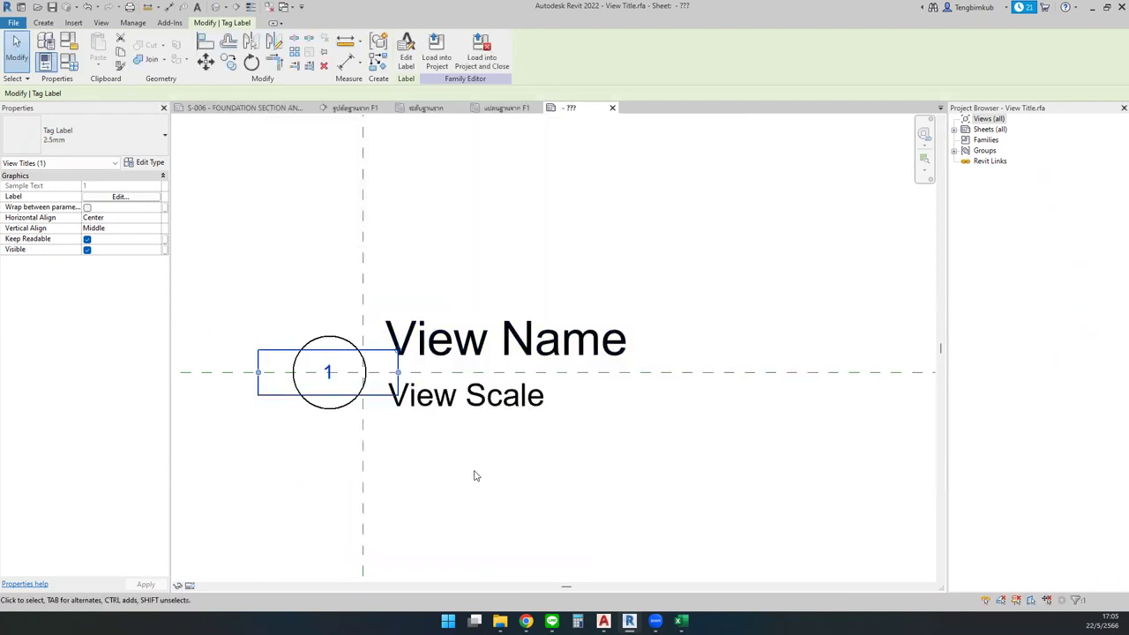
left_click(473, 471)
Step: Change the circle's radius to 3, then to 4
left_click(344, 411)
key("Escape")
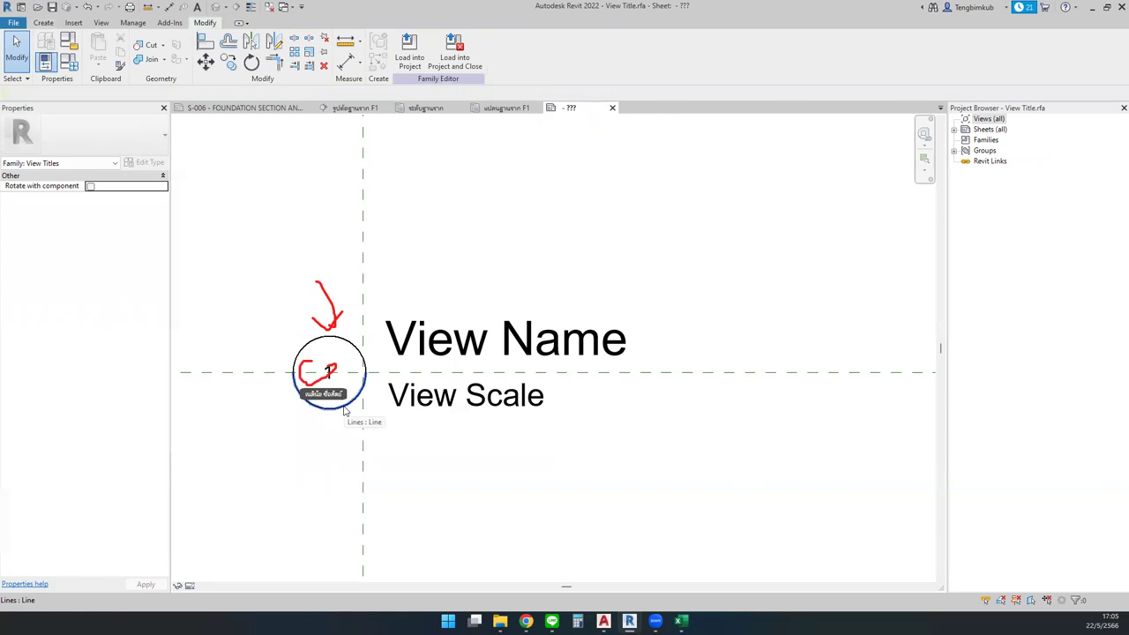
left_click(344, 411)
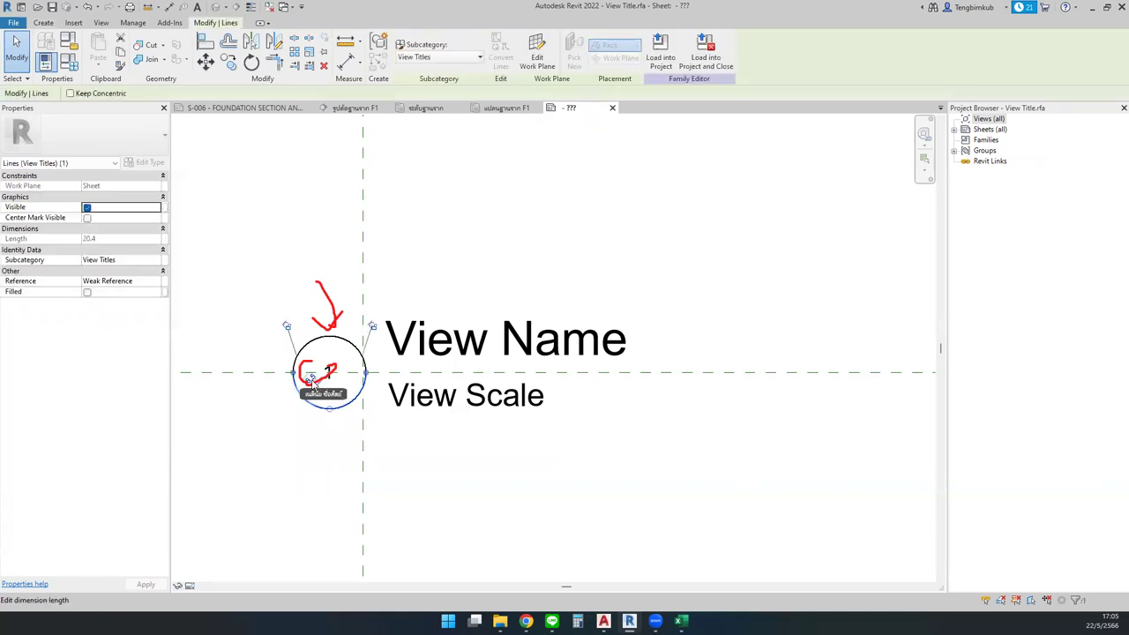
left_click(309, 391)
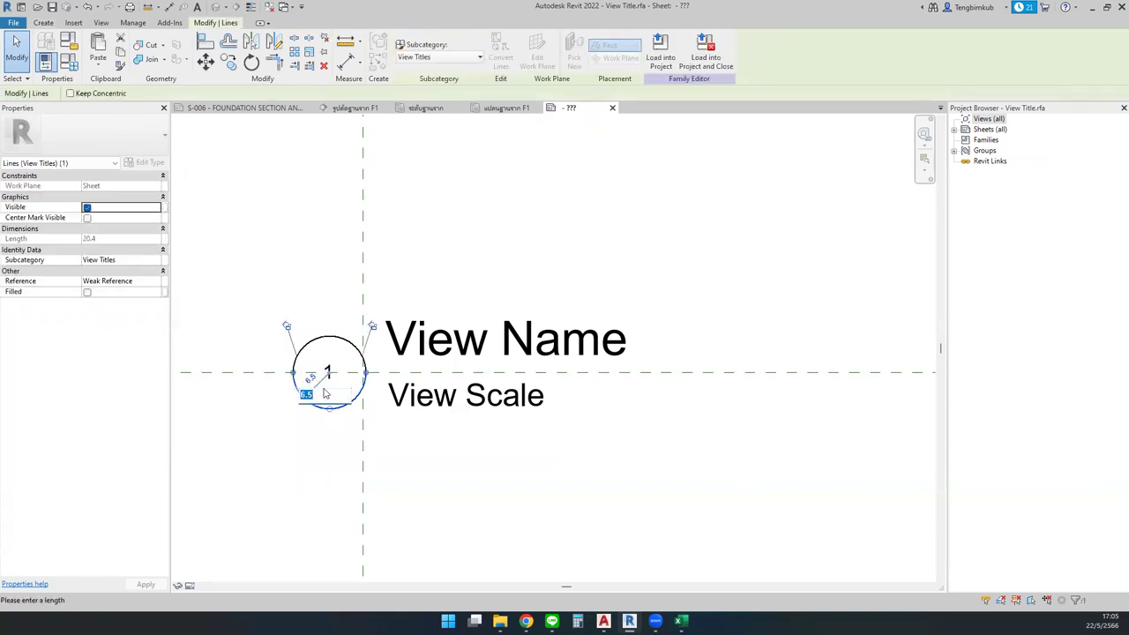
type("3")
key("Return")
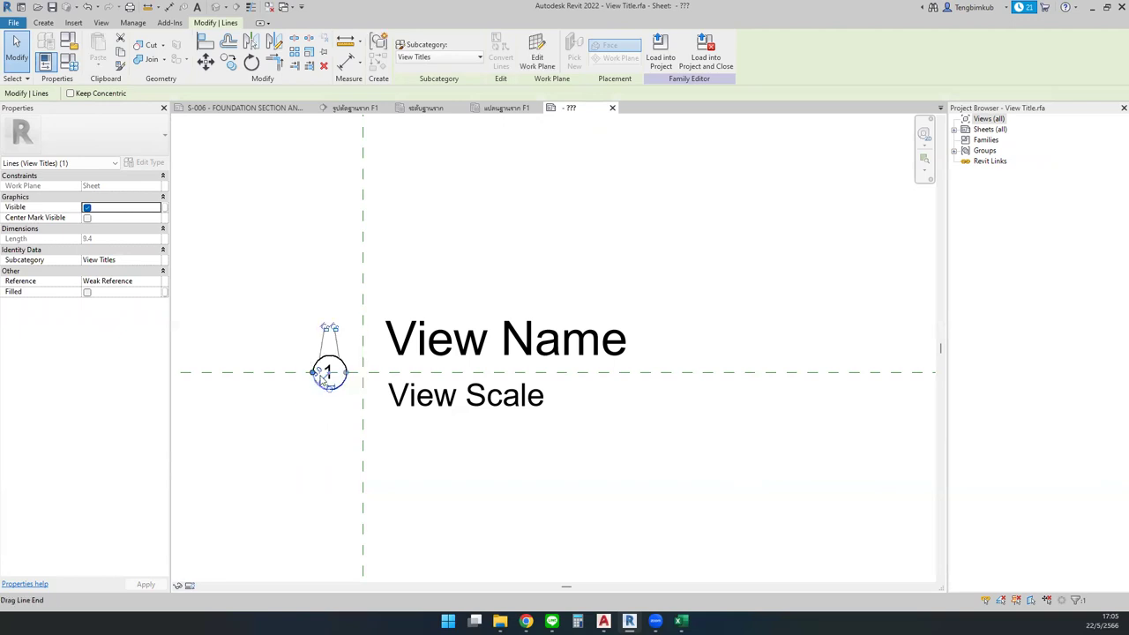
scroll(324, 392, "up", 4)
scroll(328, 393, "up", 3)
left_click(343, 395)
type("4")
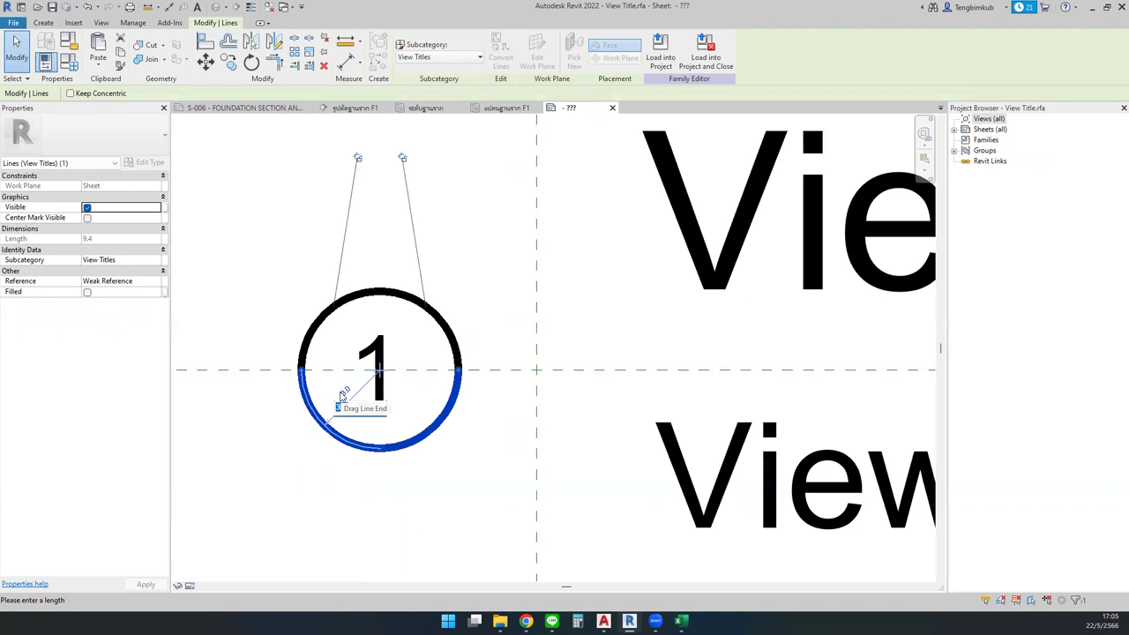
key("Return")
Step: Try moving one arc of the circle, then return it to the circle
scroll(327, 389, "down", 3)
scroll(379, 405, "down", 3)
scroll(600, 500, "down", 1)
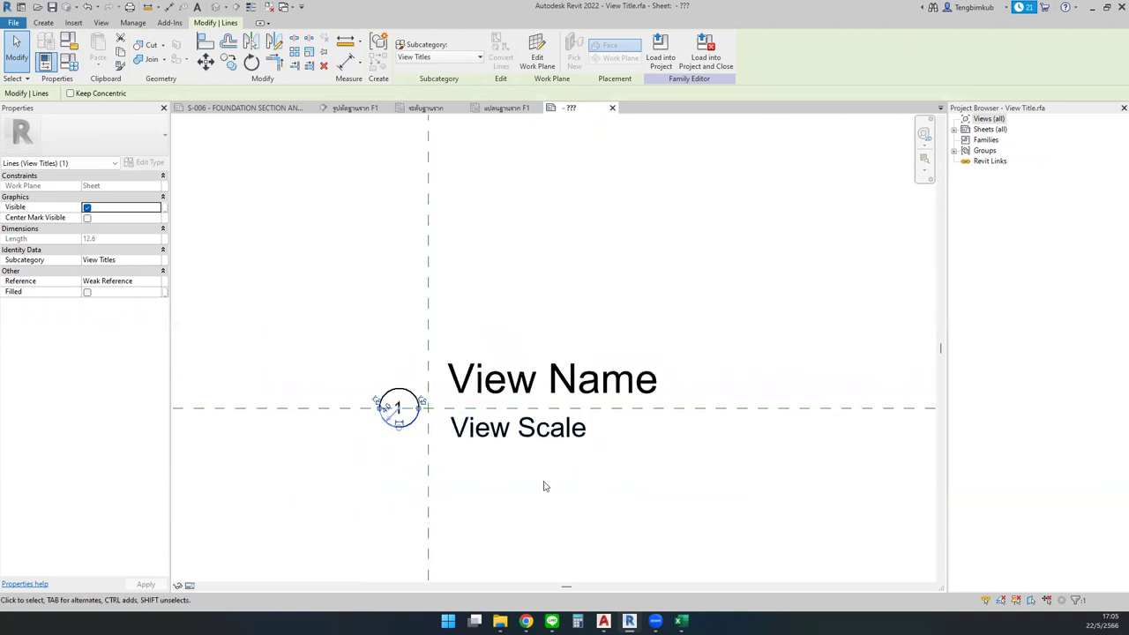
scroll(398, 430, "up", 1)
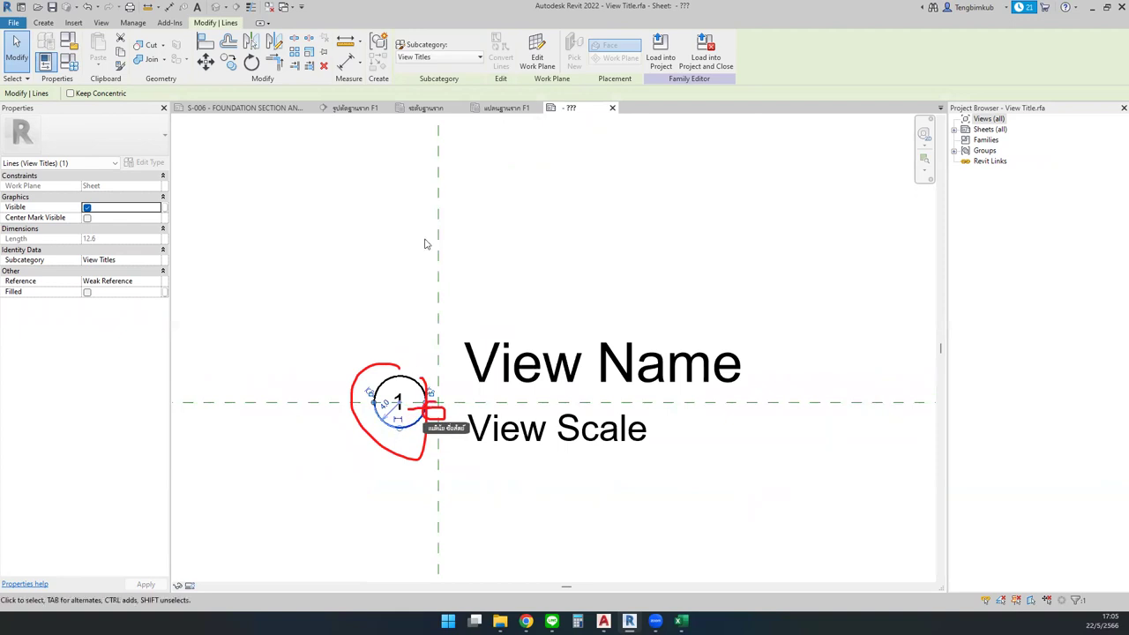
left_click(204, 63)
left_click(439, 405)
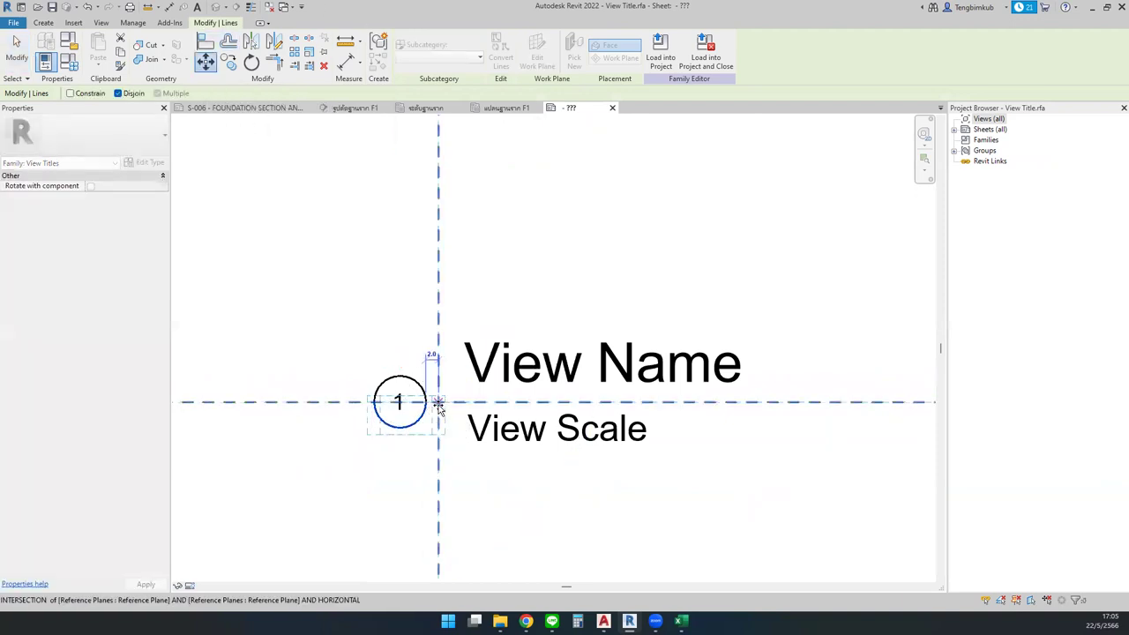
left_click(427, 404)
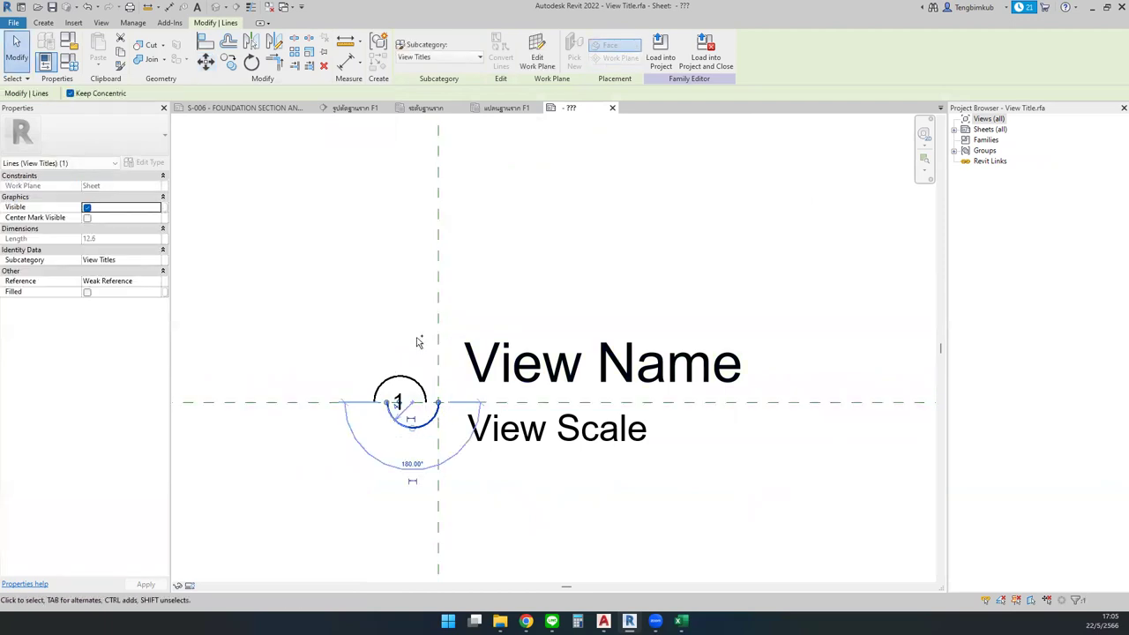
left_click(429, 468)
Step: Select both circle arcs and move them (MV) so the edge meets the vertical reference plane
mouse_move(364, 354)
left_mouse_down()
mouse_move(423, 464)
mouse_move(338, 315)
left_mouse_up()
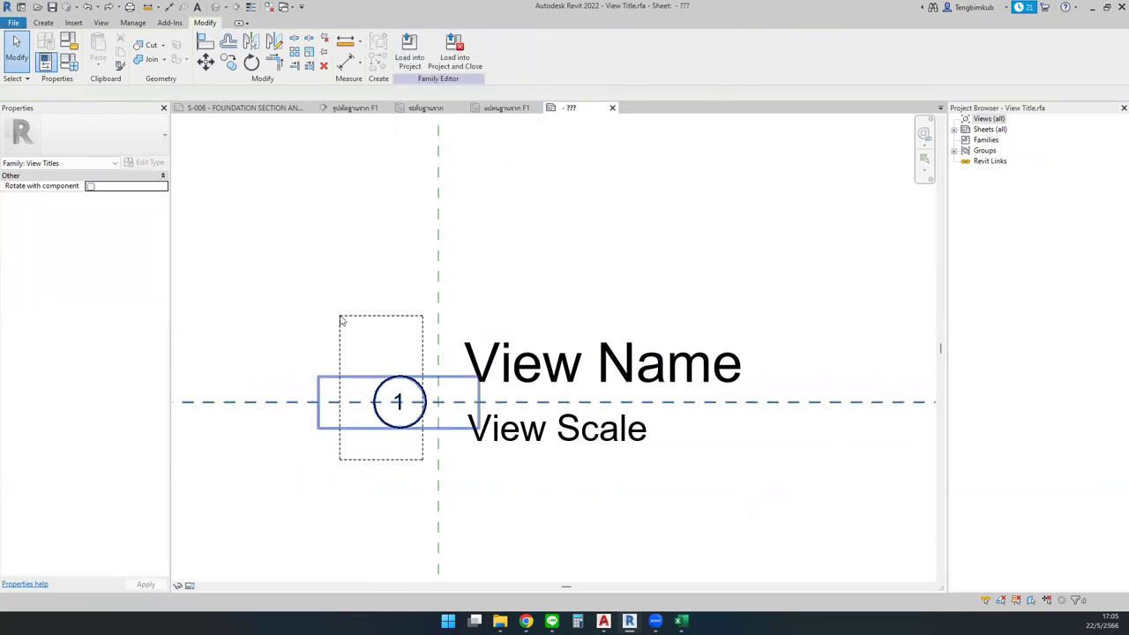
left_click(298, 412, "shift")
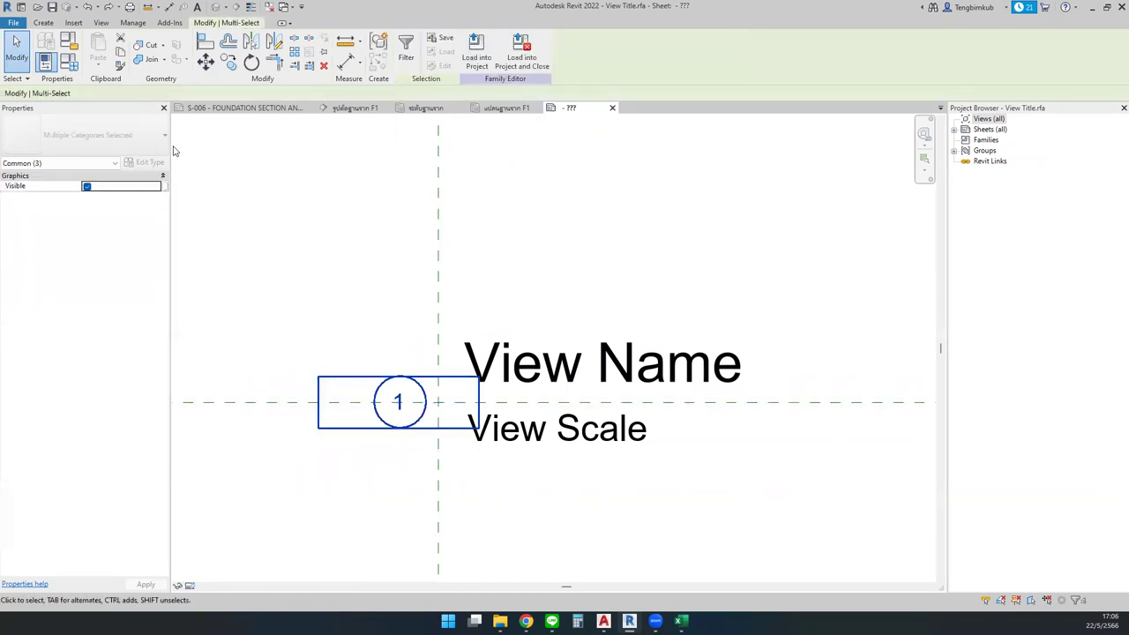
key("m")
key("v")
scroll(442, 406, "up", 1)
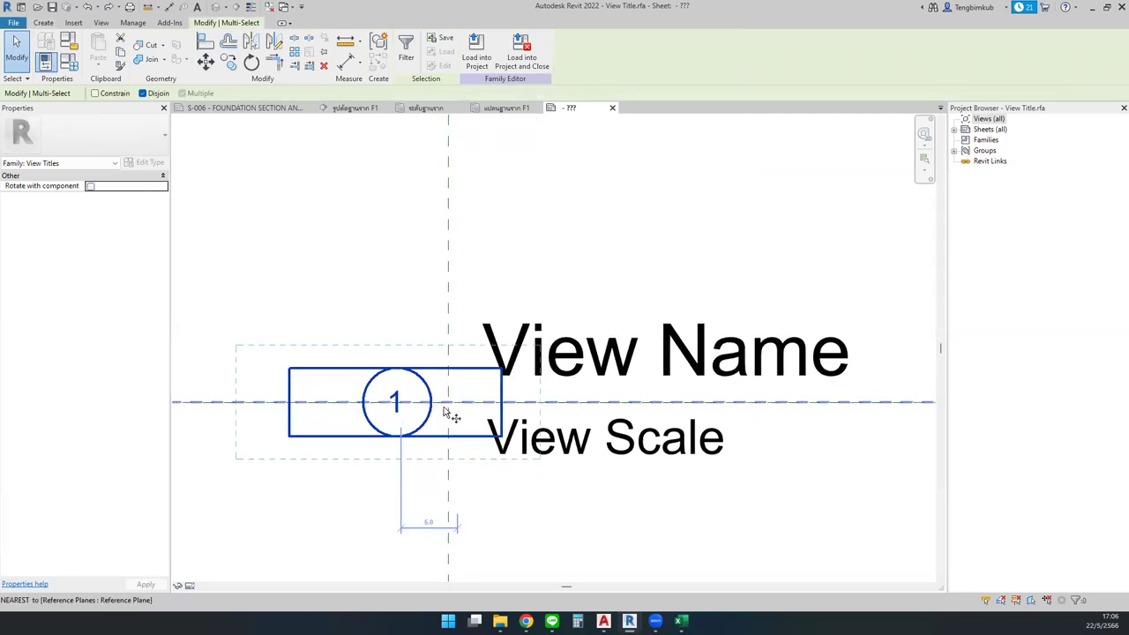
scroll(448, 414, "up", 1)
left_click(433, 402)
left_click(458, 401)
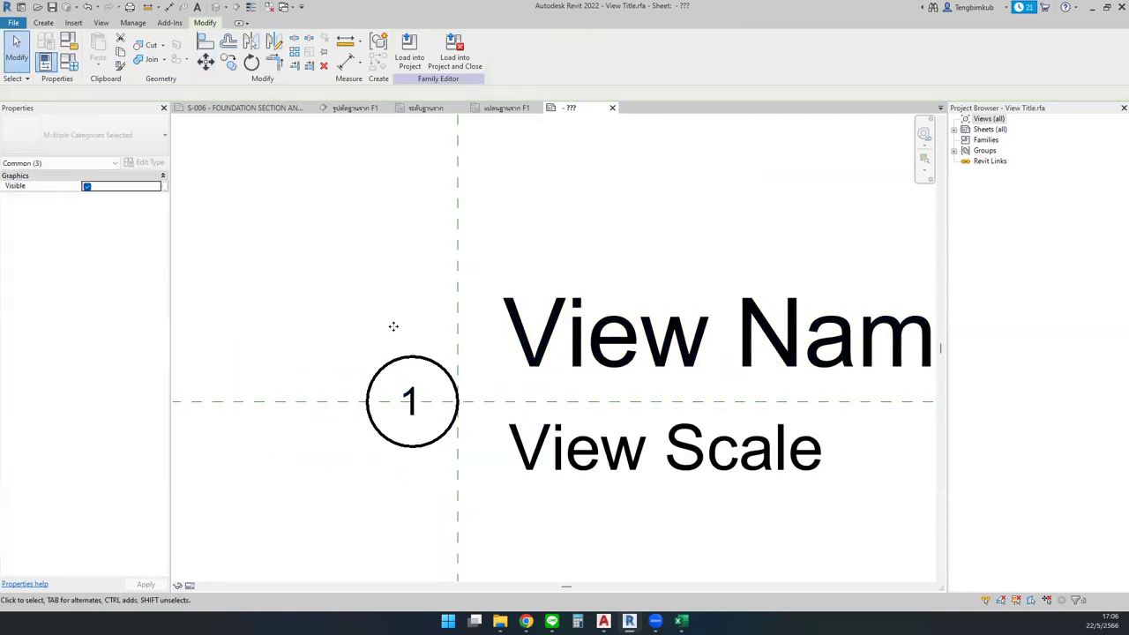
scroll(393, 326, "down", 3)
left_click_drag(507, 254, 522, 284)
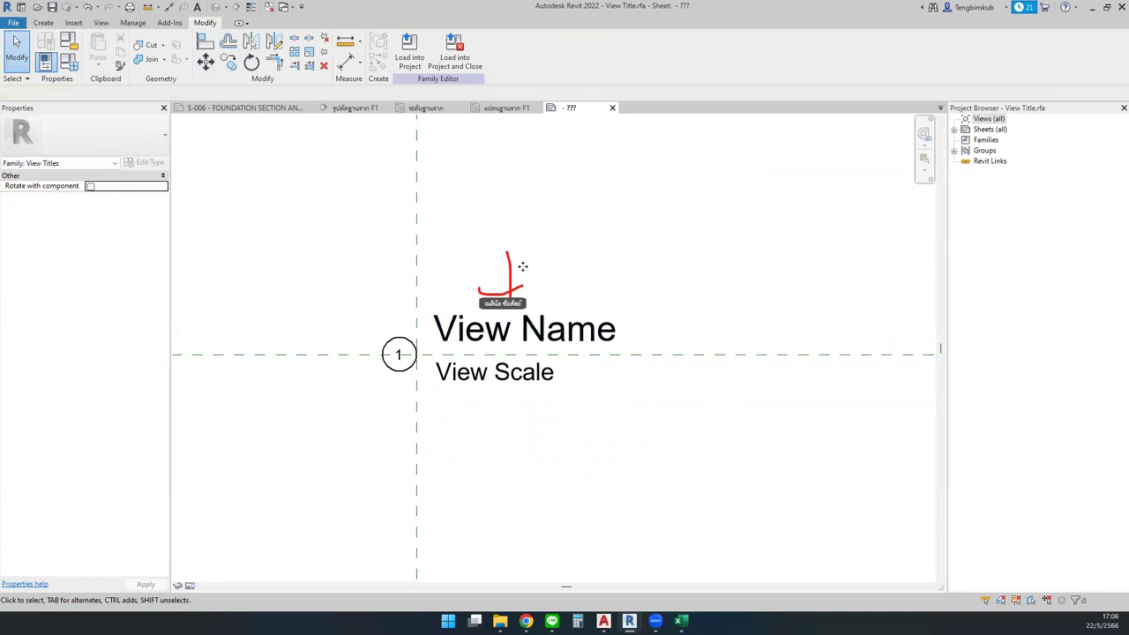
Step: Give the View Name label a new 2.5mm label type duplicated from the 6mm type
left_click(513, 330)
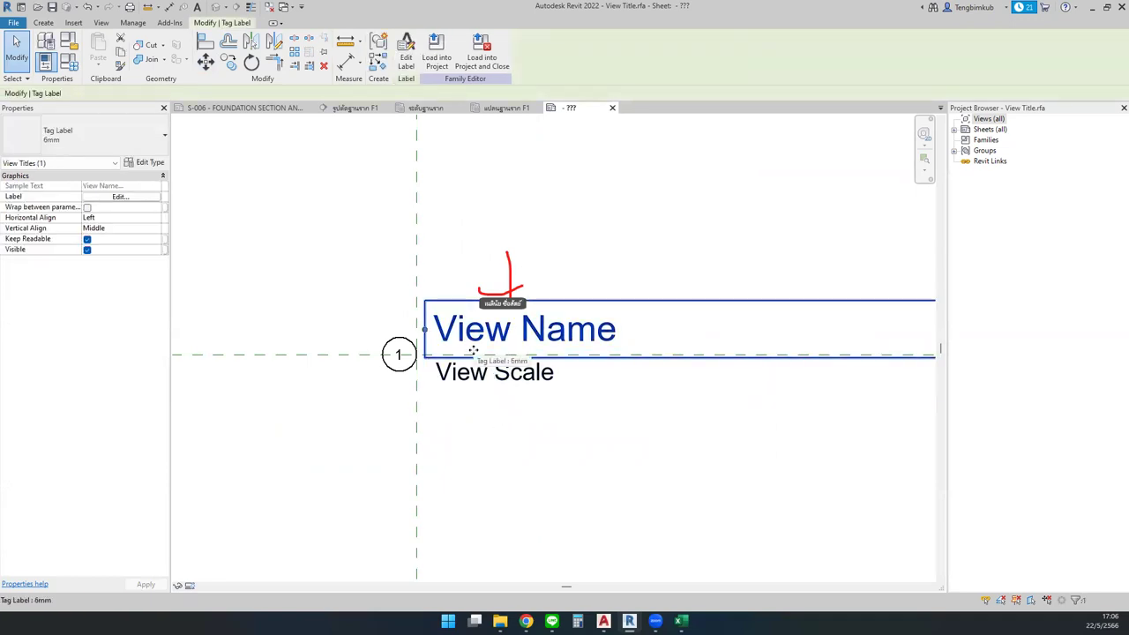
left_click(165, 162)
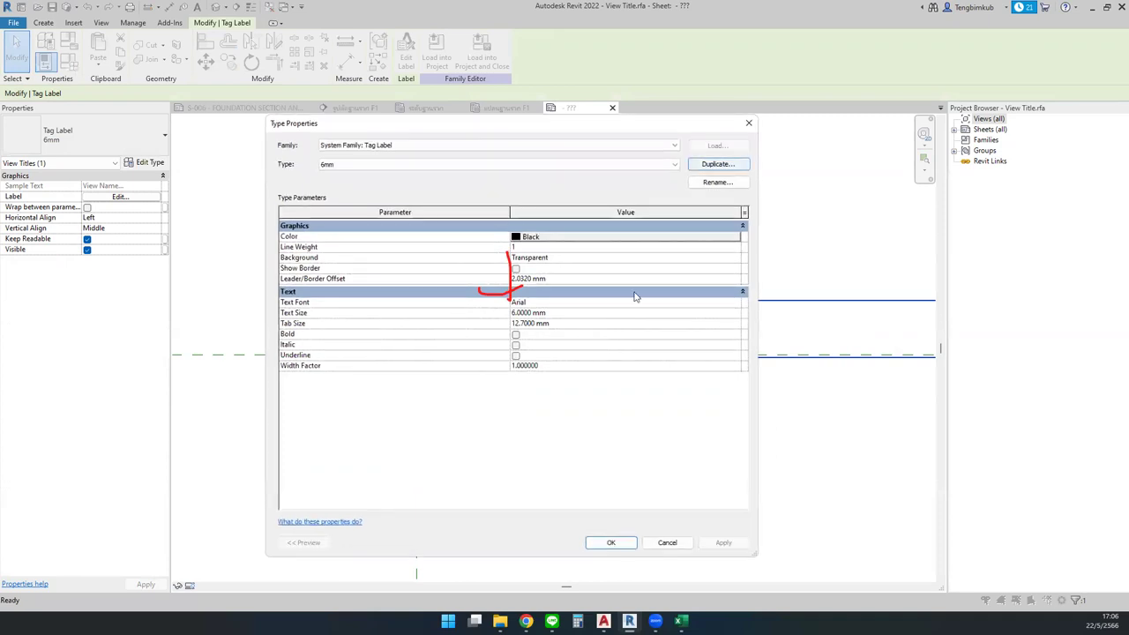
key("Return")
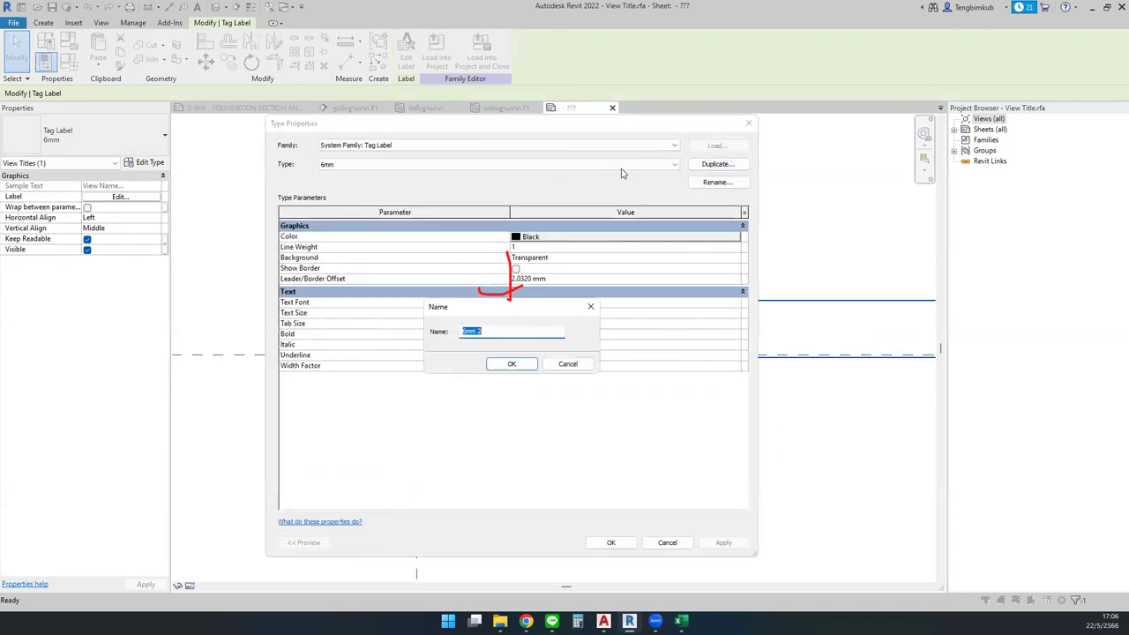
type("2.5mm")
key("Return")
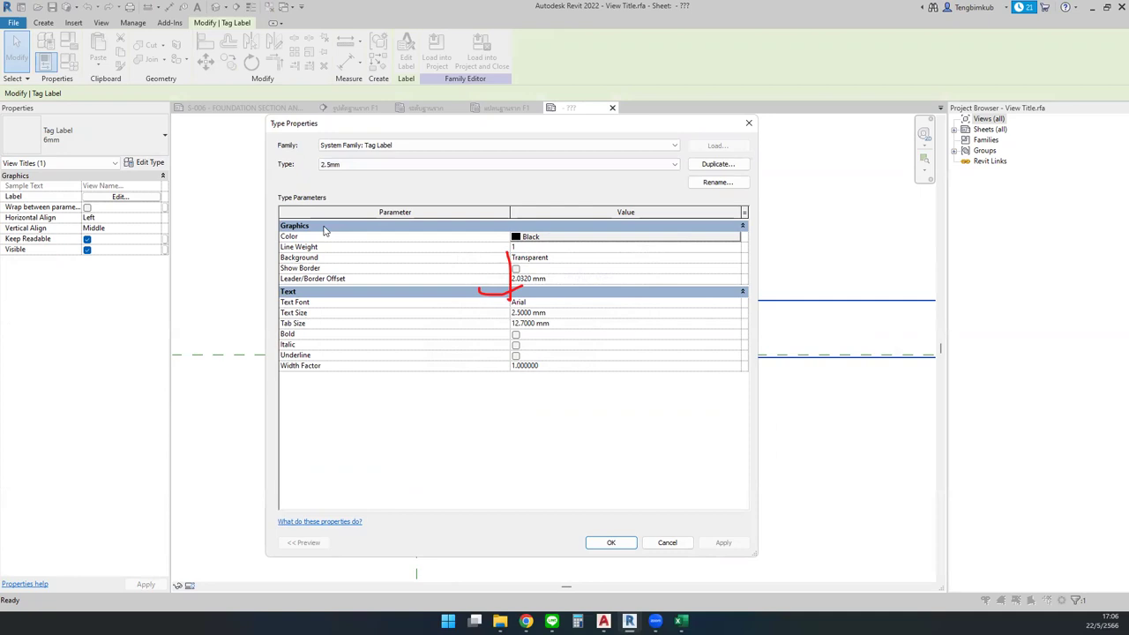
key("Return")
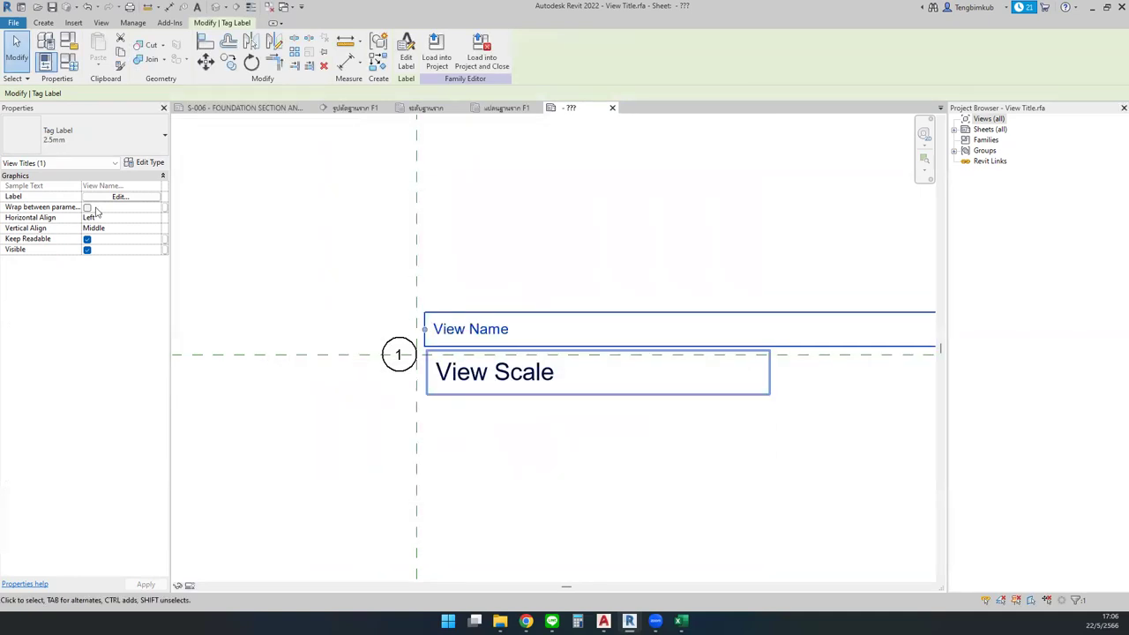
Step: Switch the View Scale label to 2.5mm and duplicate that type as 2mm
left_click(97, 134)
left_click(358, 383)
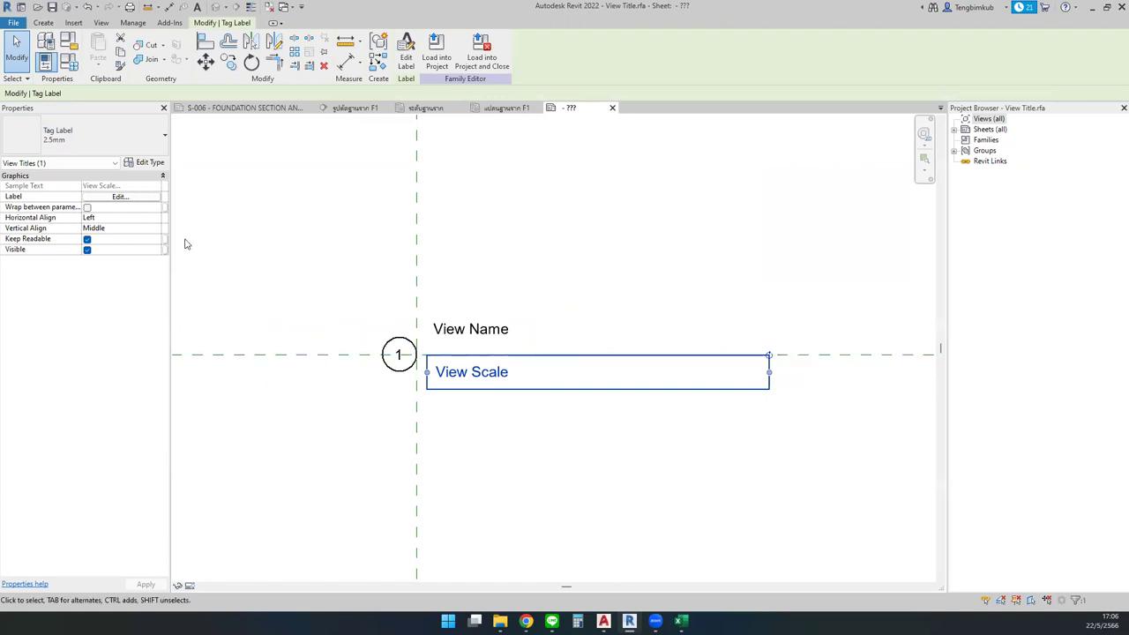
left_click(145, 162)
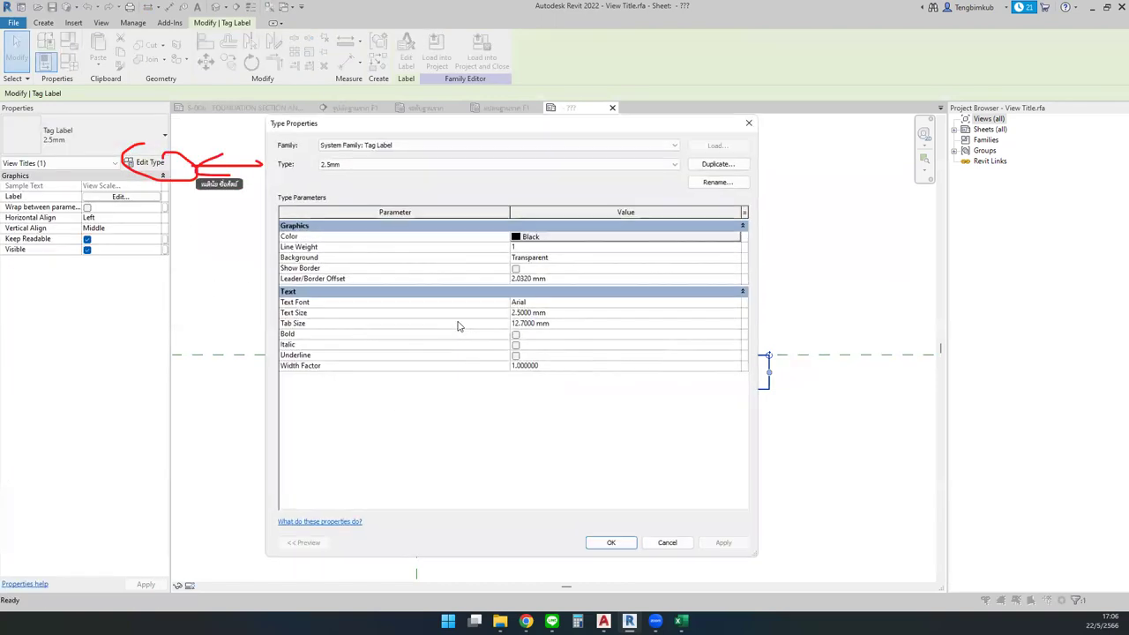
left_click(709, 165)
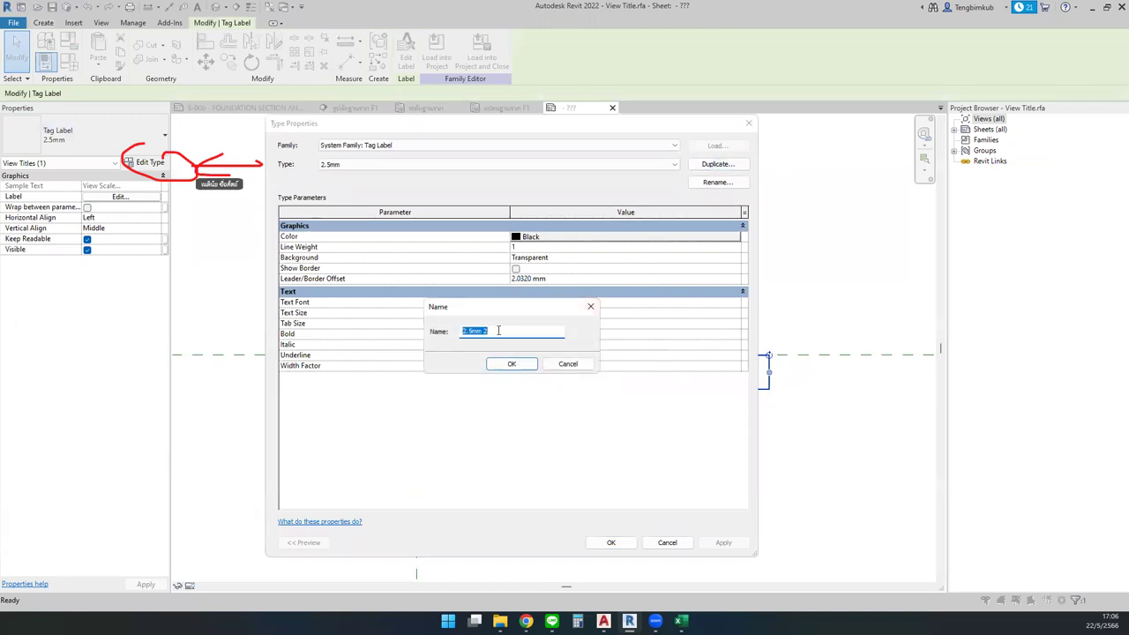
left_click(498, 331)
key("BackSpace")
key("BackSpace")
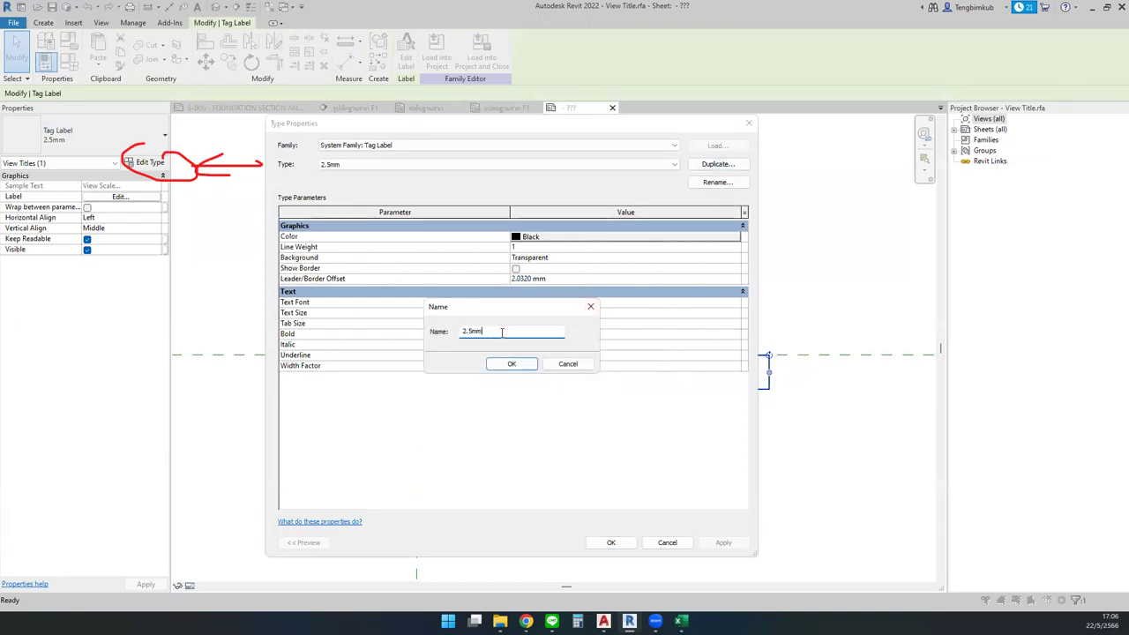
left_click(474, 331)
key("BackSpace")
key("BackSpace")
left_click(511, 364)
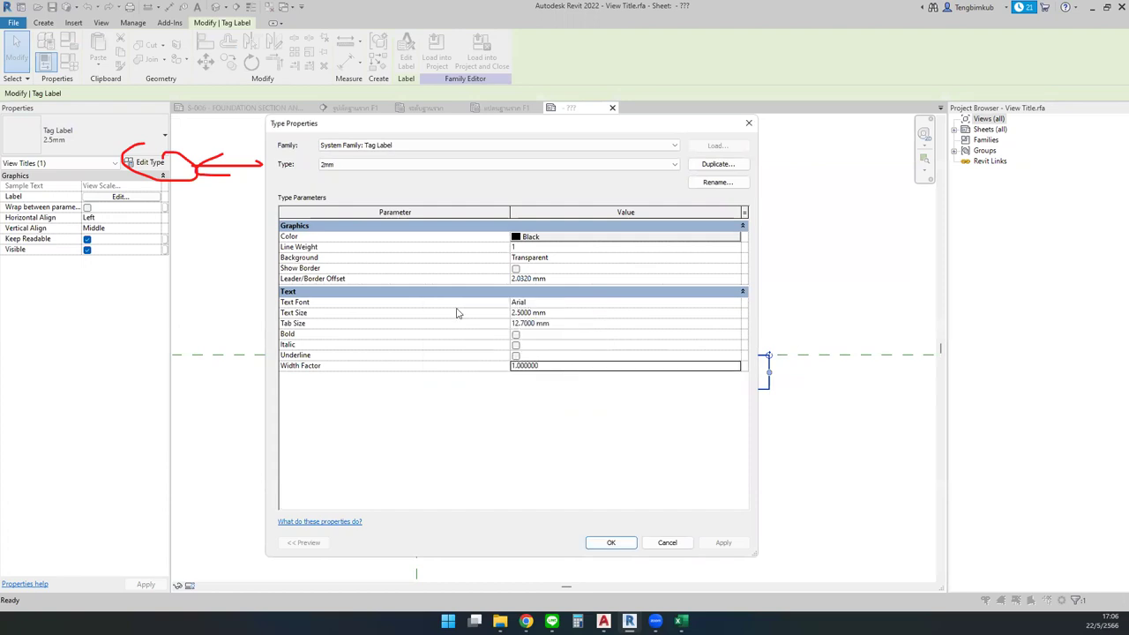
left_click(615, 542)
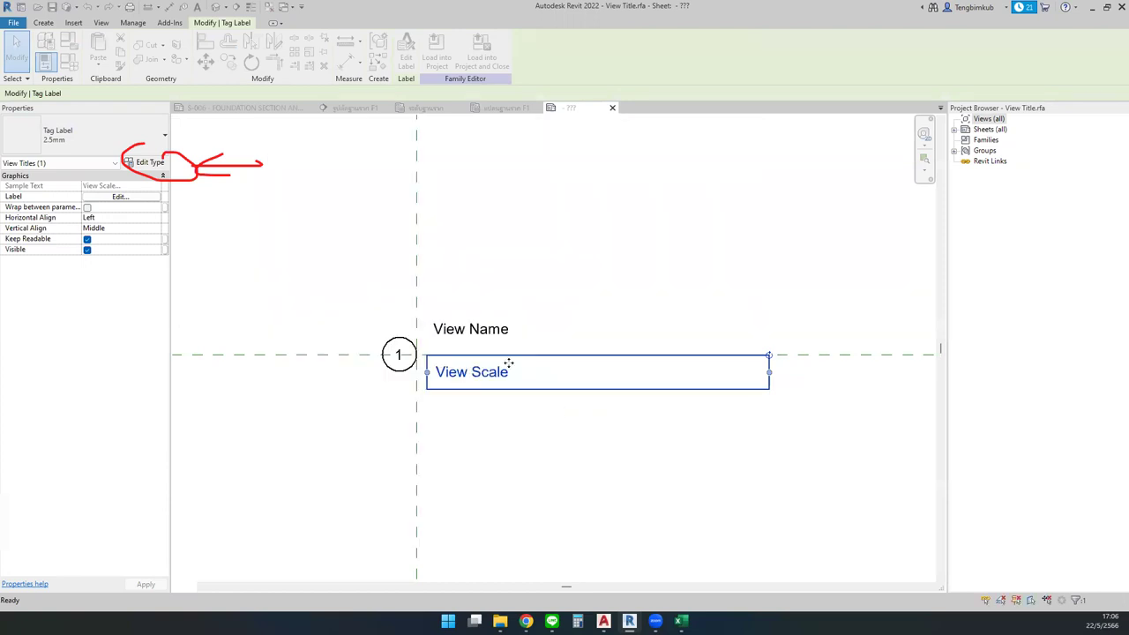
Step: Set the 2mm label type's text size to 2 mm
left_click(144, 163)
left_click(557, 311)
type("2")
key("Return")
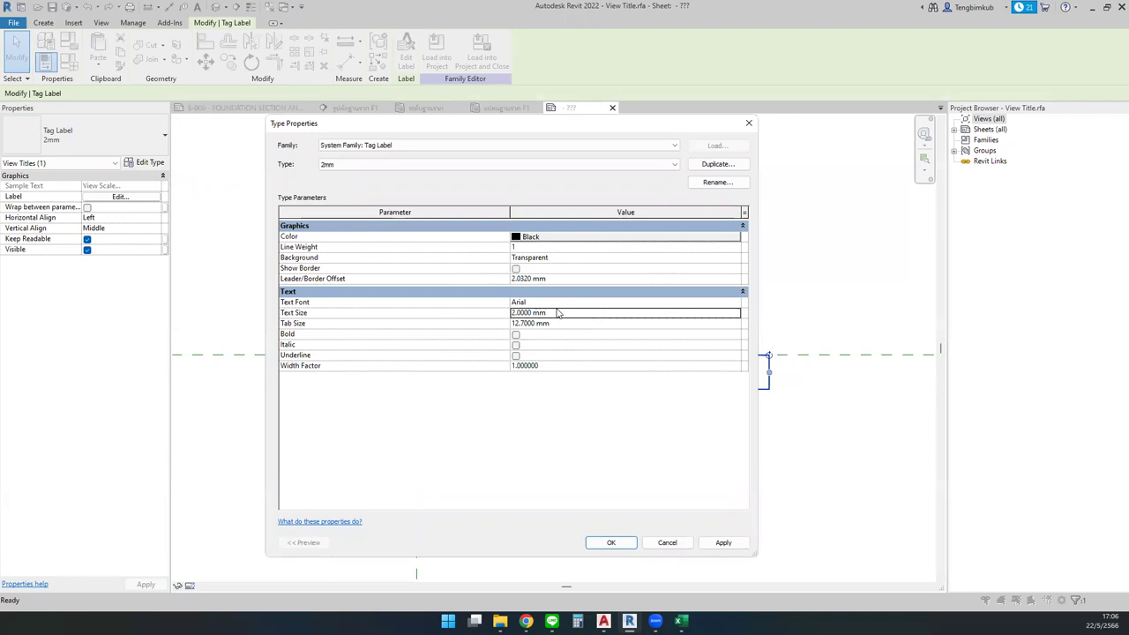
left_click(610, 542)
left_click(515, 421)
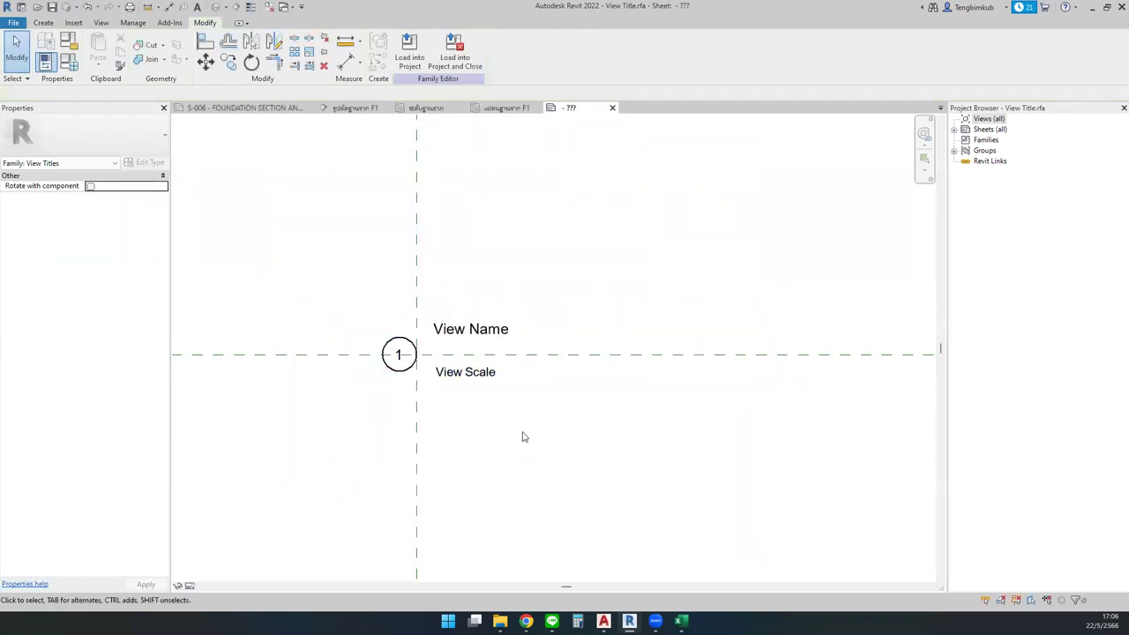
Step: Drag the View Name label down so it sits just above View Scale
left_click(476, 328)
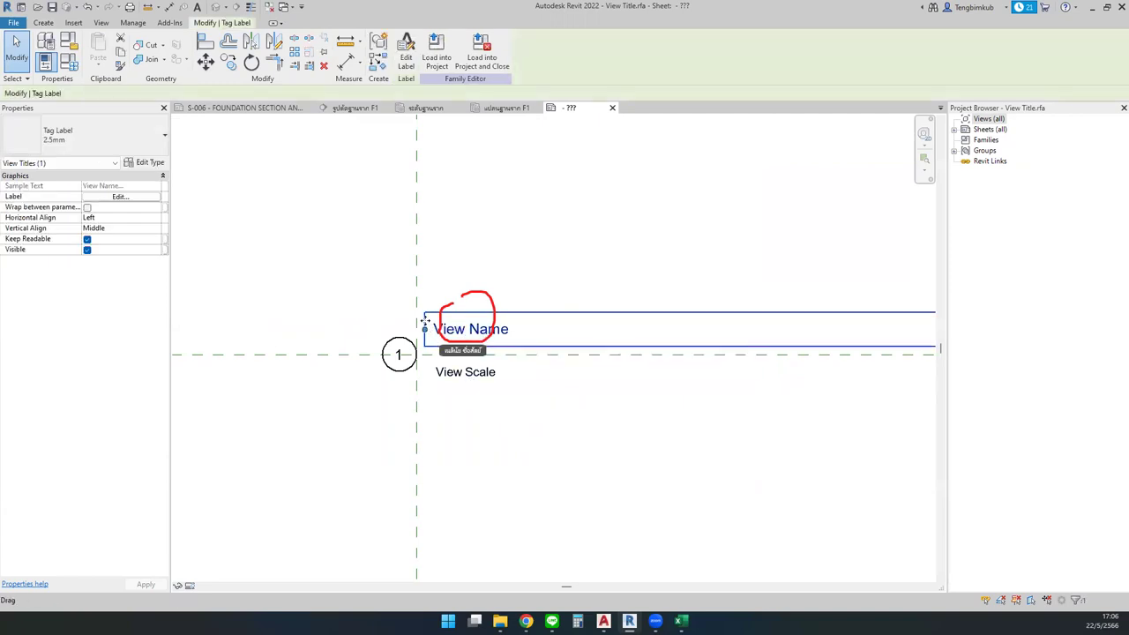
left_click_drag(480, 329, 480, 339)
left_click(481, 375)
left_click(489, 340)
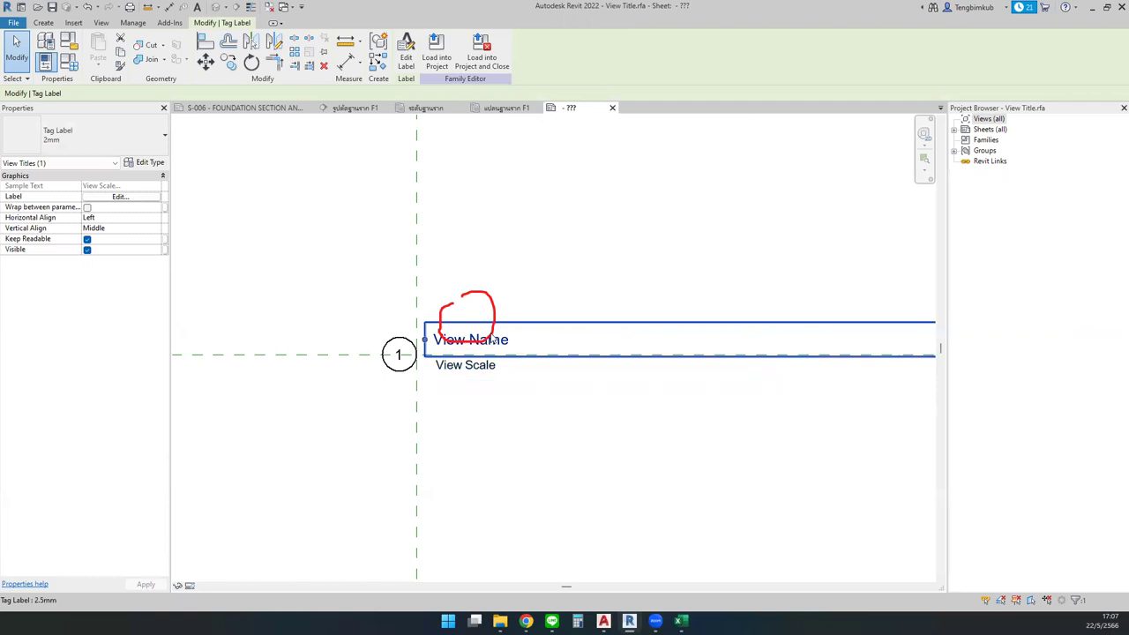
left_click(483, 369, "ctrl")
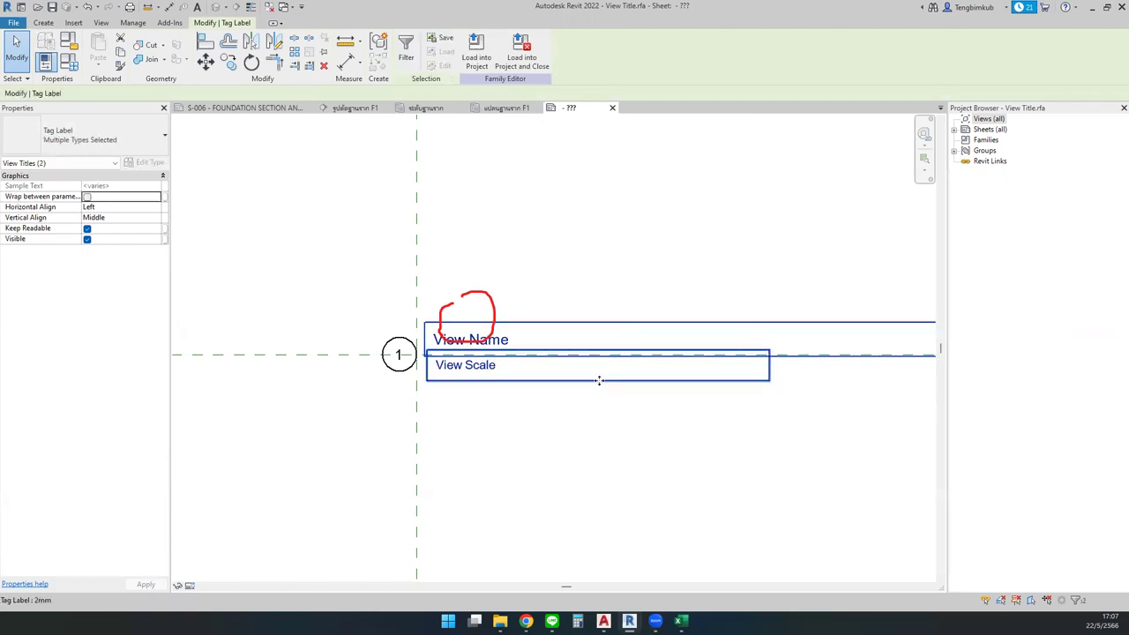
left_click(547, 444)
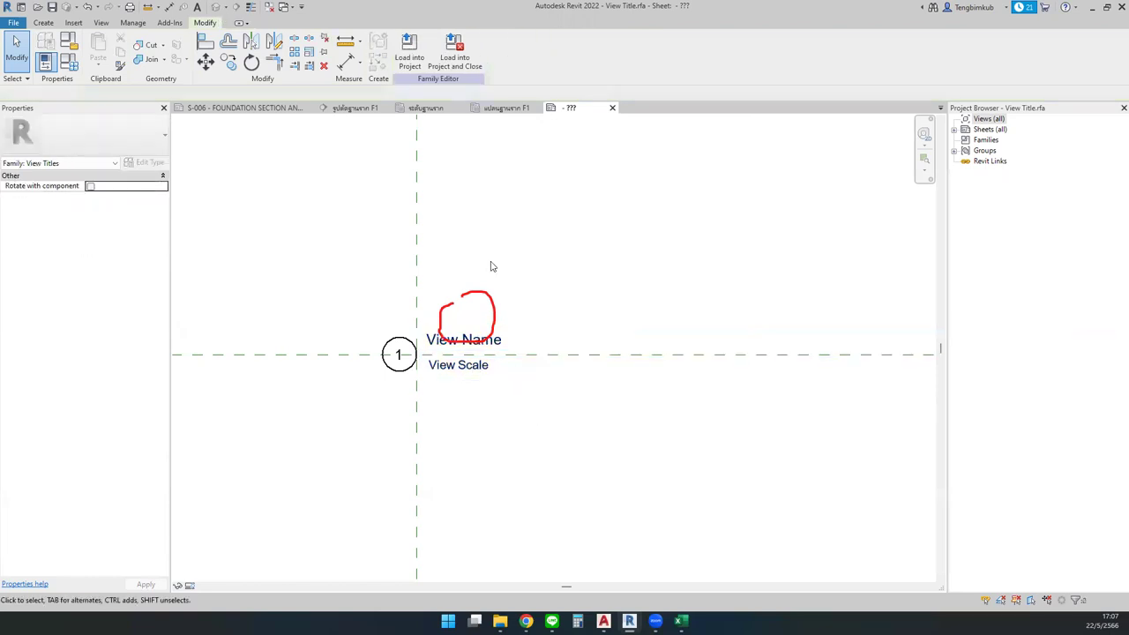
Step: Load the family into the project, overwriting the existing version and its parameter values
left_click(410, 55)
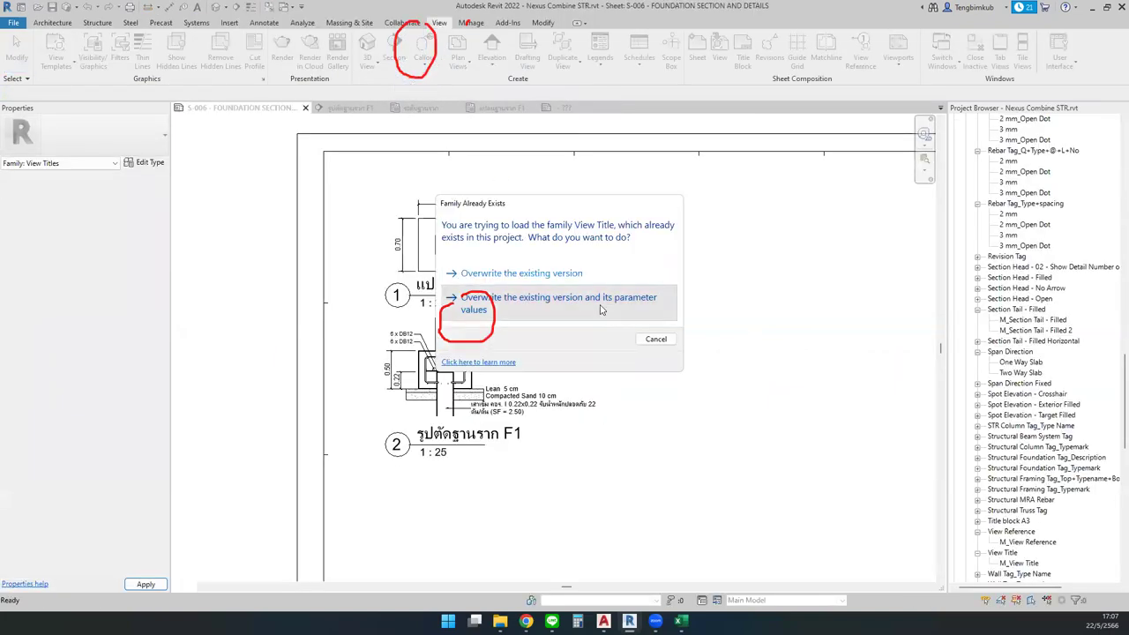
left_click(601, 310)
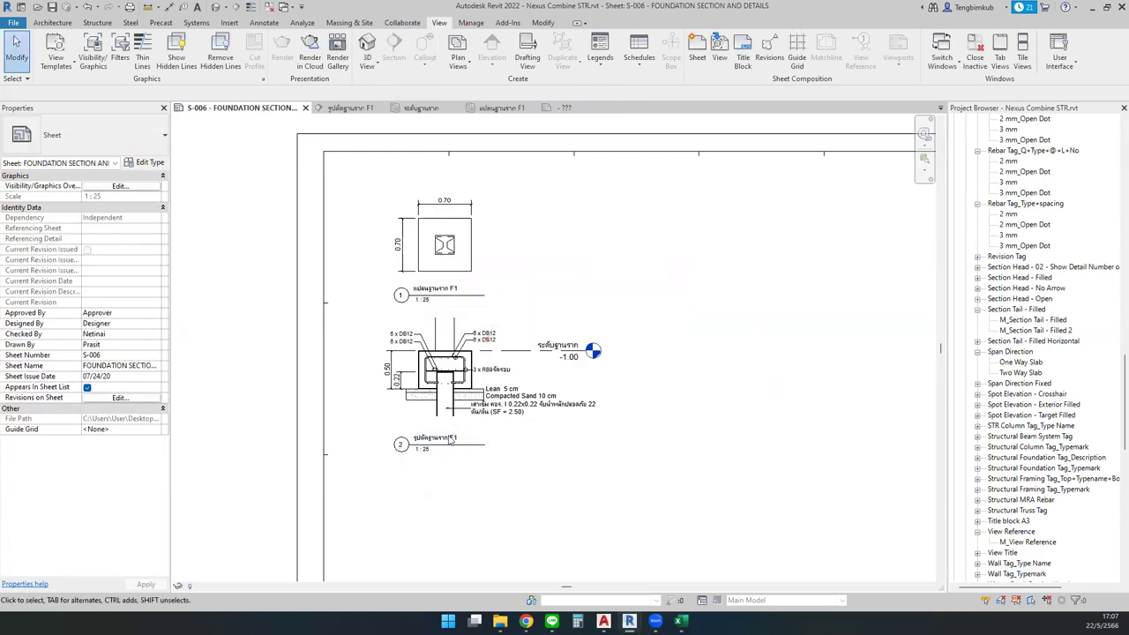
scroll(414, 454, "up", 3)
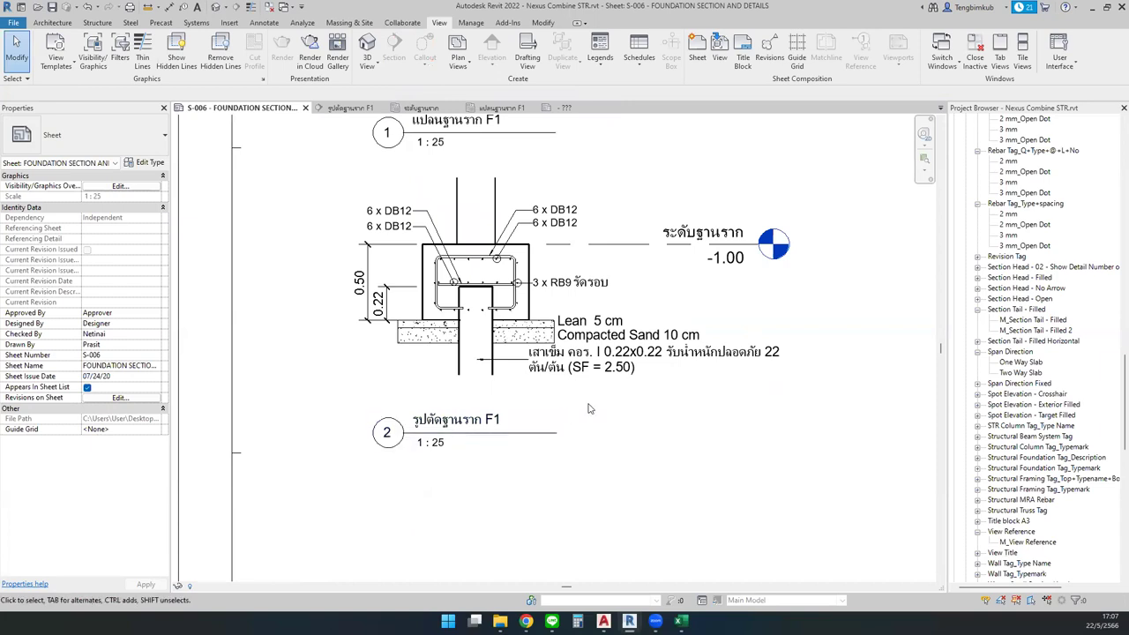
Step: Check the sheet's viewport titles and shorten viewport 1's title line
left_click(588, 393)
left_click(557, 435)
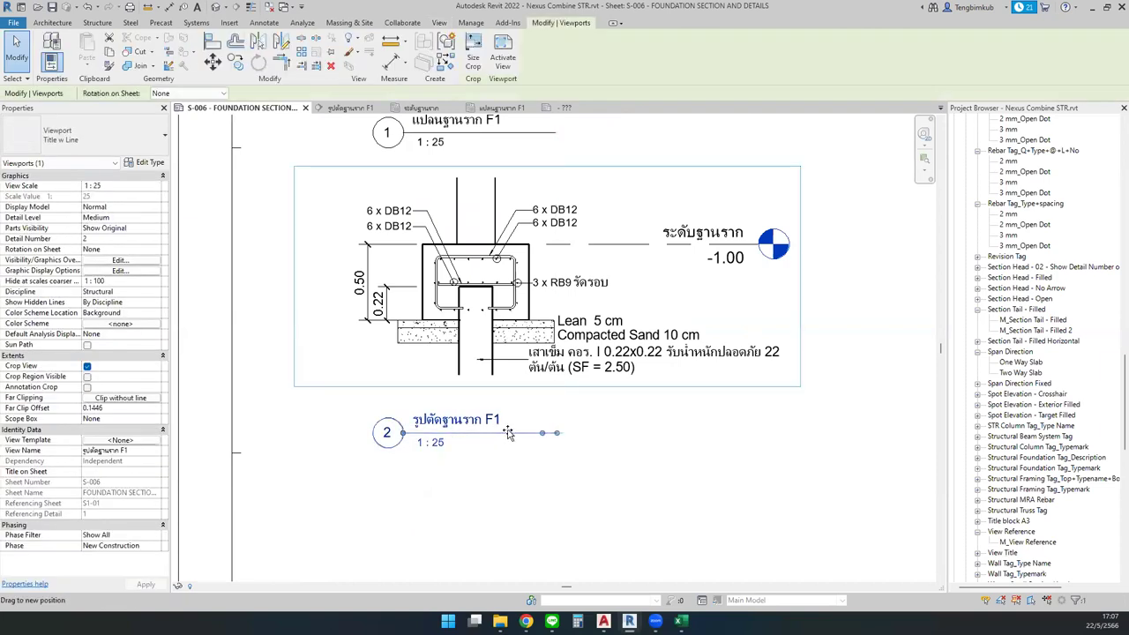
scroll(588, 479, "down", 2)
left_click(571, 234)
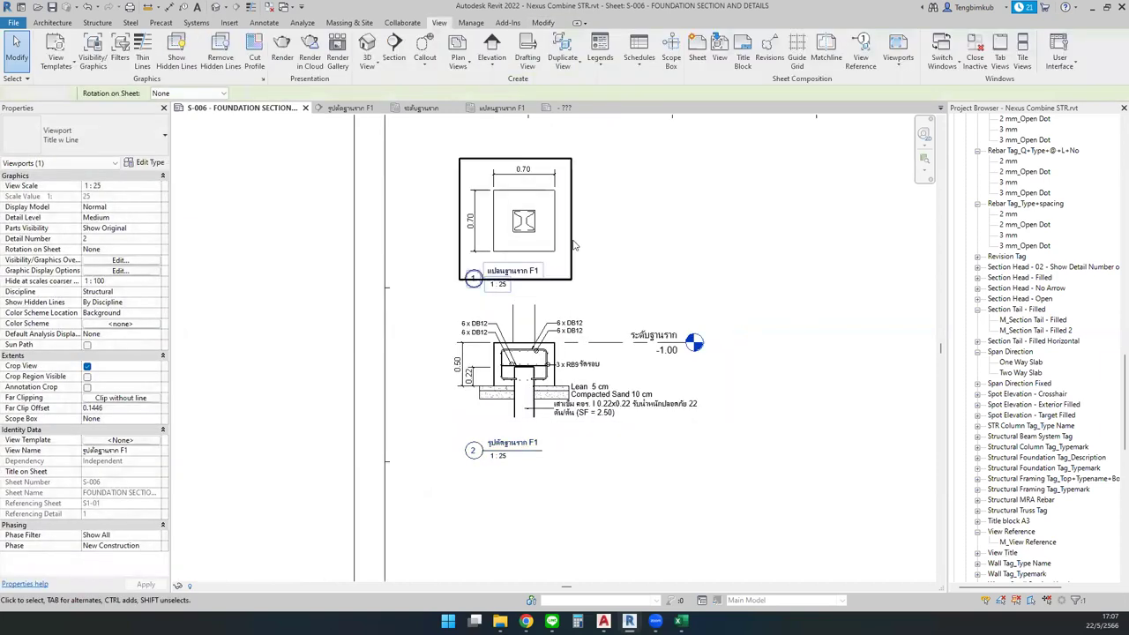
left_click_drag(565, 284, 544, 280)
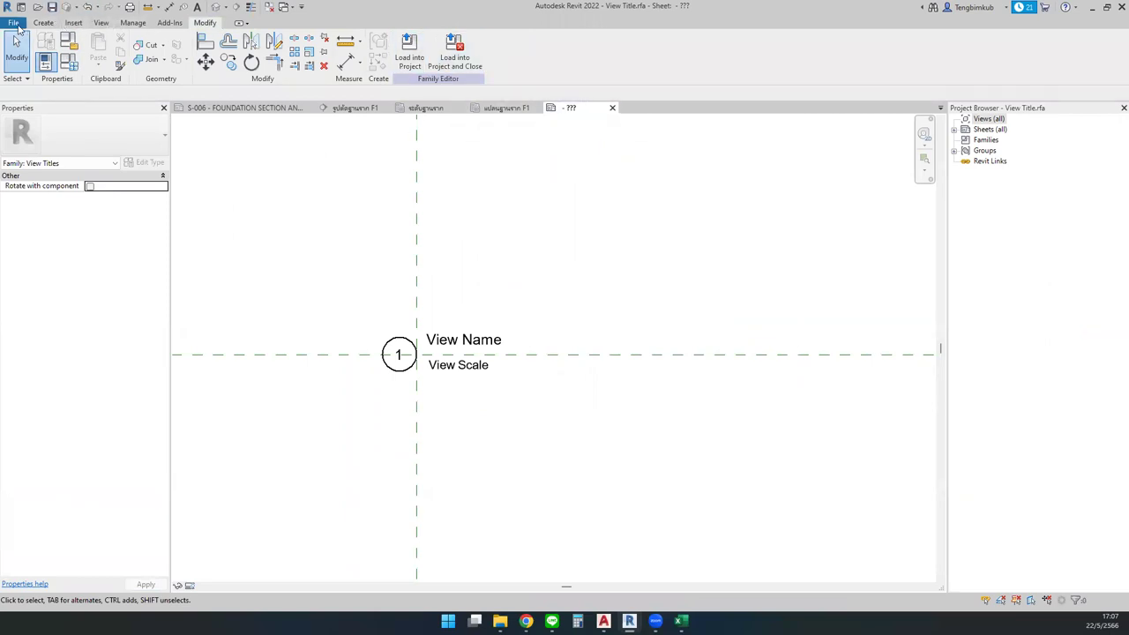
Step: Save the family as View Title.rfa in the 002. Nexus Church folder
key("alt+f")
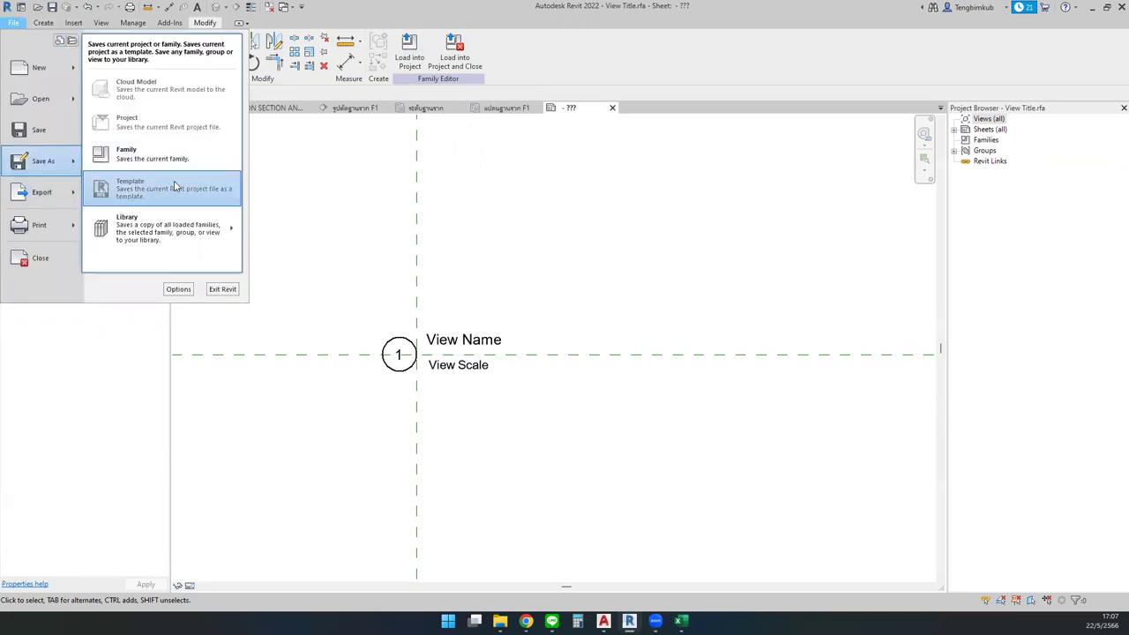
left_click(187, 165)
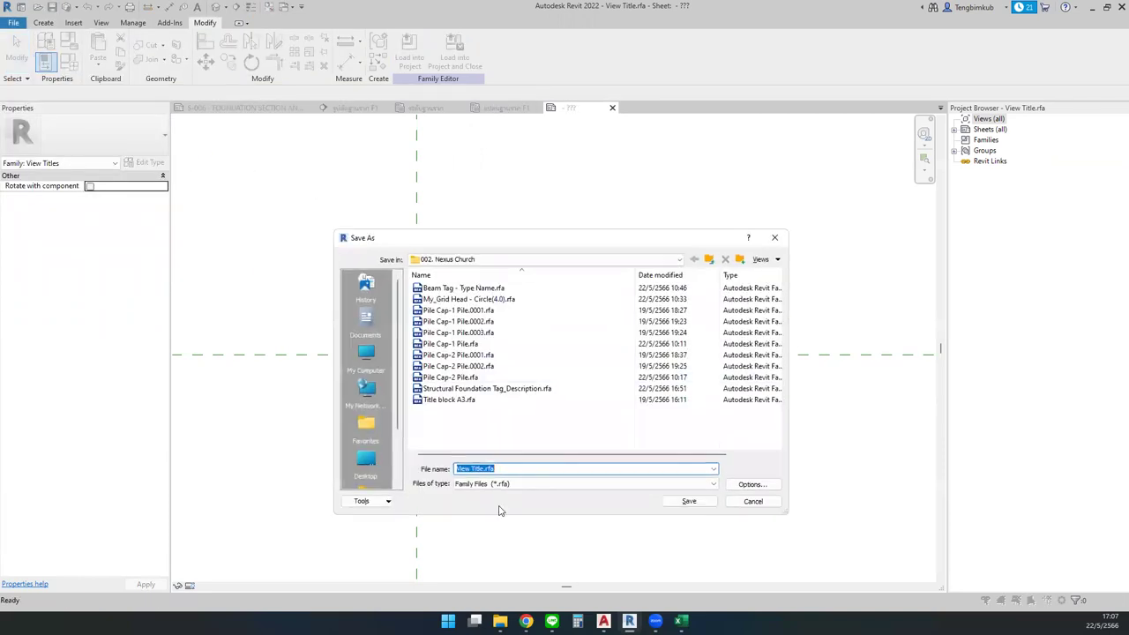
left_click(678, 505)
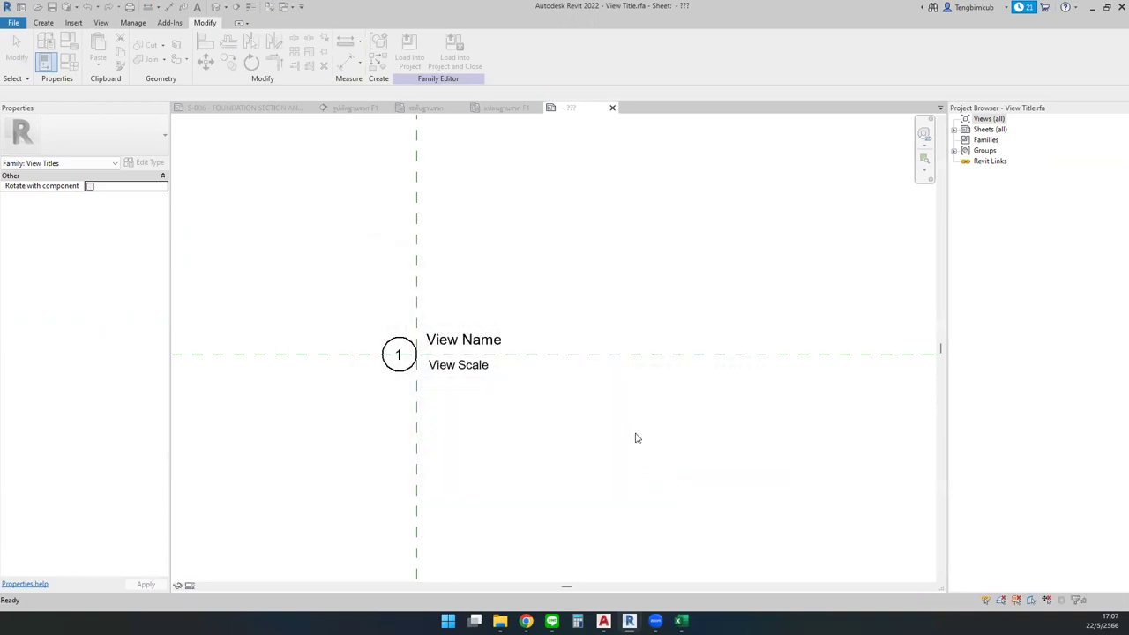